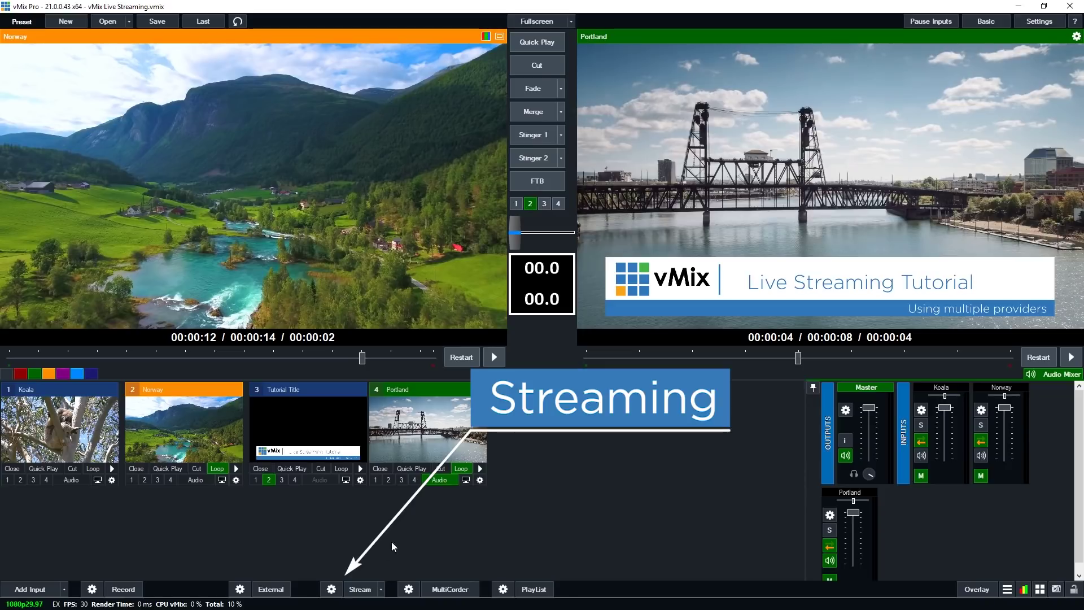
Step: Open Streaming Settings, showing stream 1 going to Restream at H264 1080p 4mbps AAC 128kbps
left_click(332, 590)
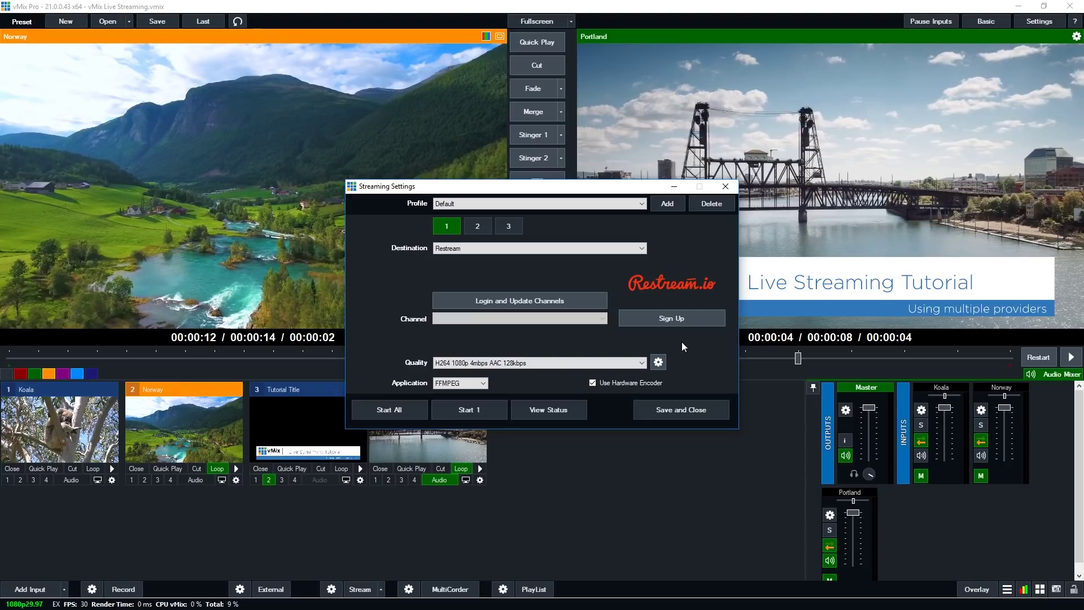
Step: Change stream 1's destination to DaCast
left_click(489, 248)
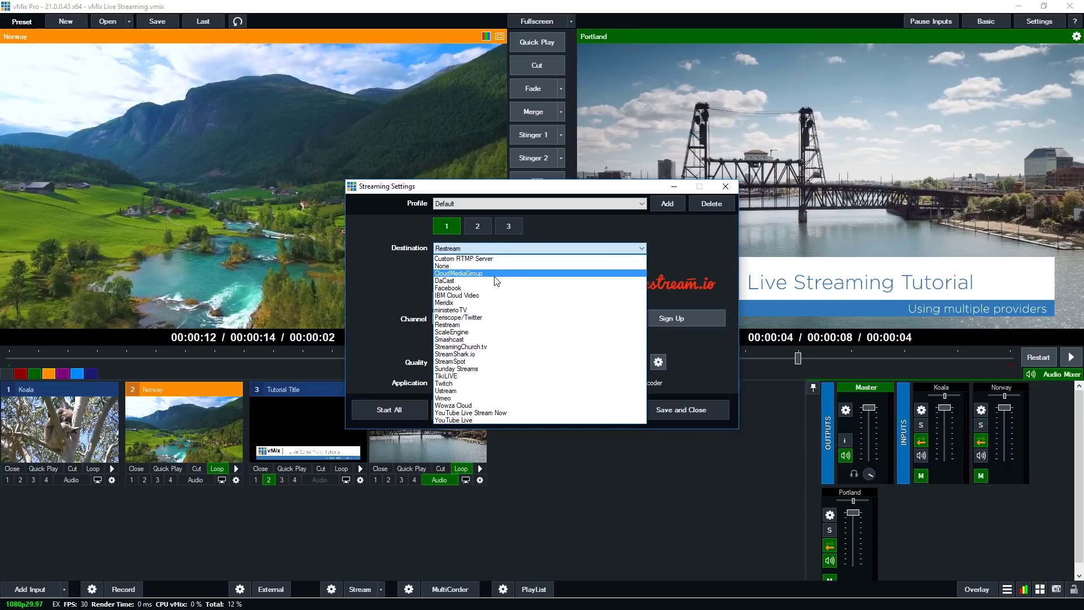
left_click(492, 281)
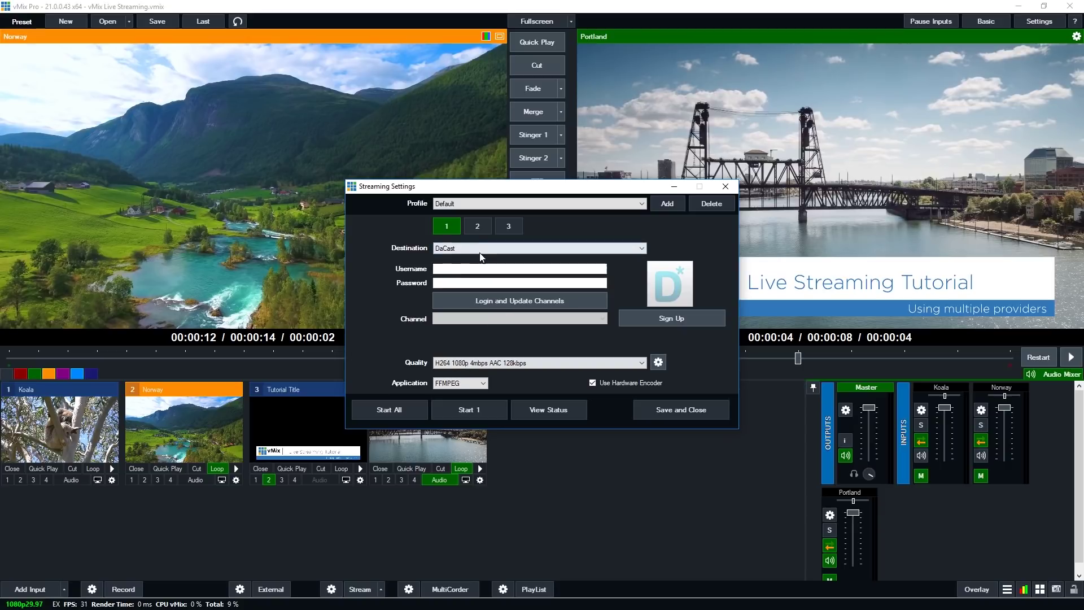
Step: Point stream 2 at a Custom RTMP Server
left_click(473, 230)
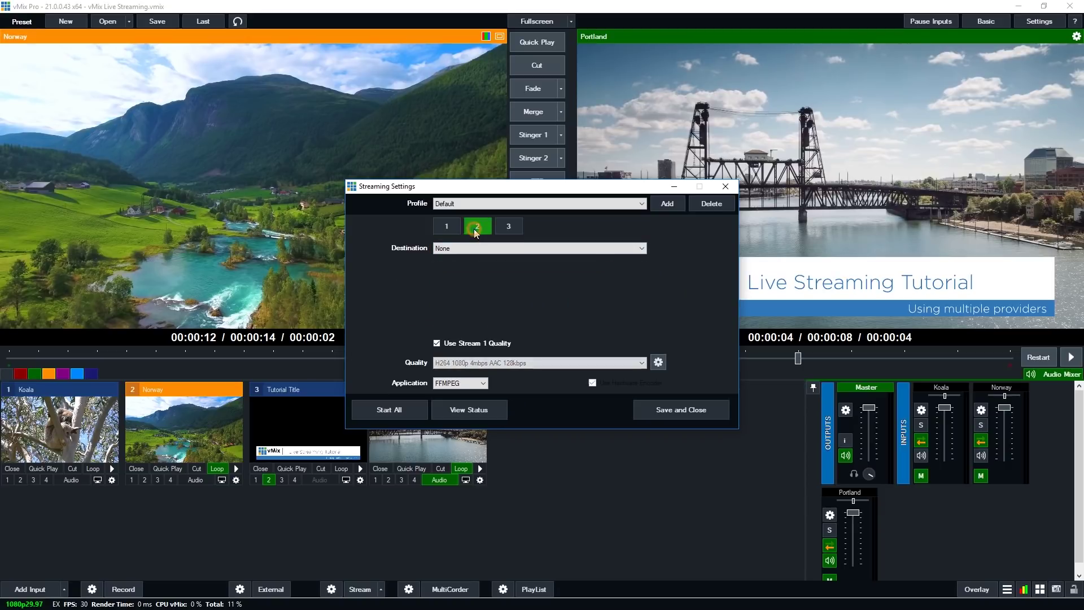
left_click(476, 249)
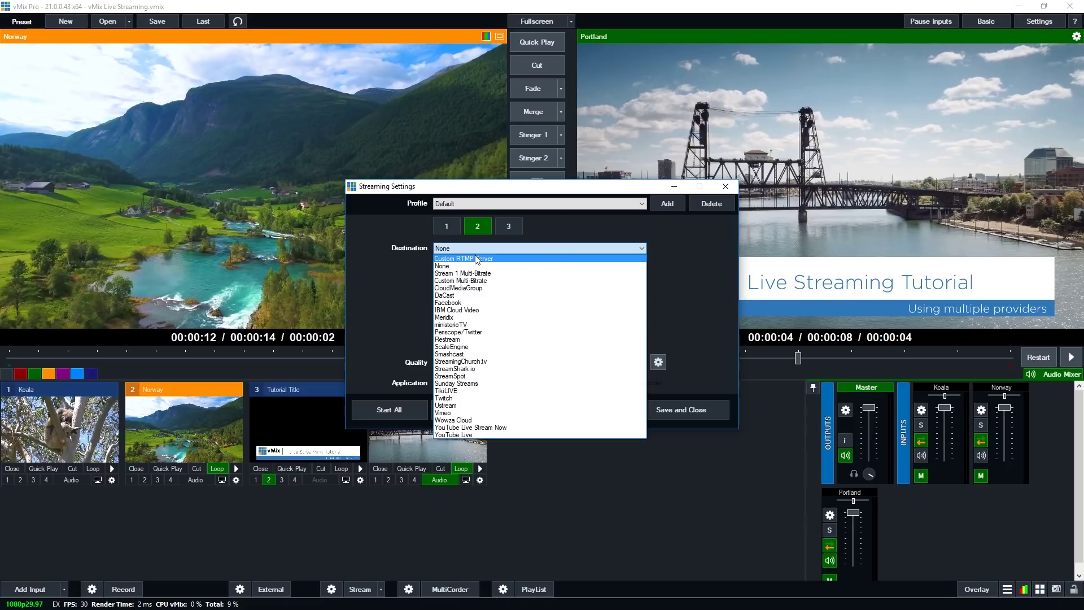
left_click(476, 260)
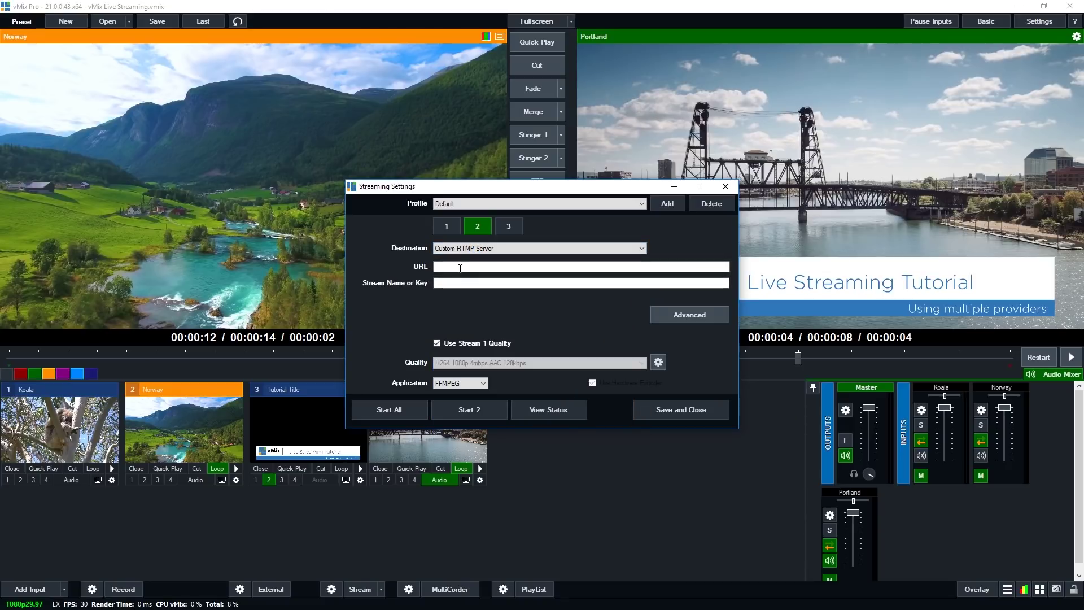
Step: Set stream 3's destination to Twitch and go back to stream 1
left_click(499, 225)
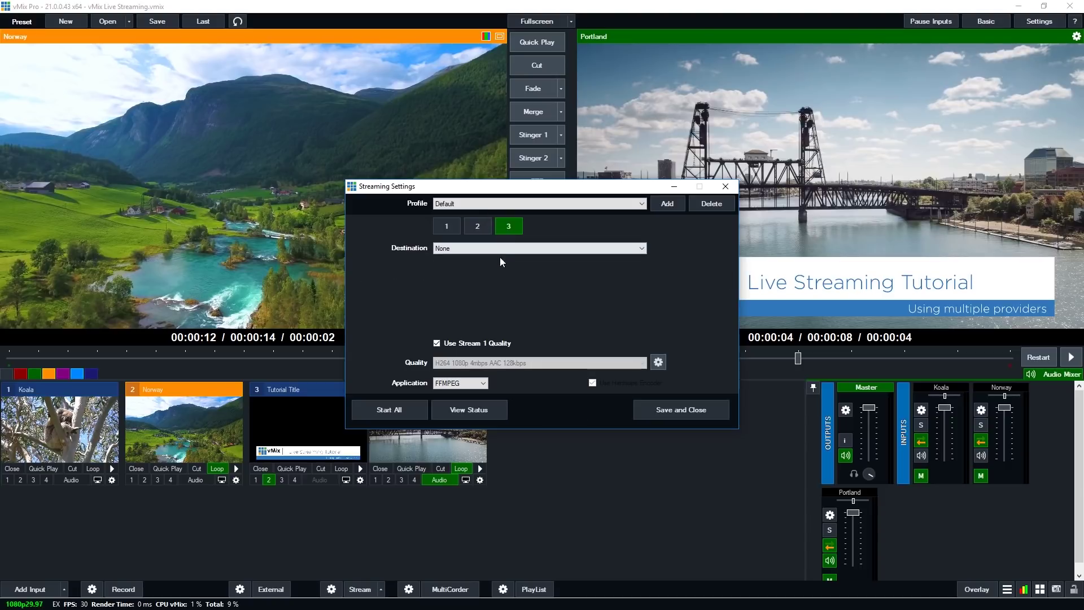
left_click(499, 250)
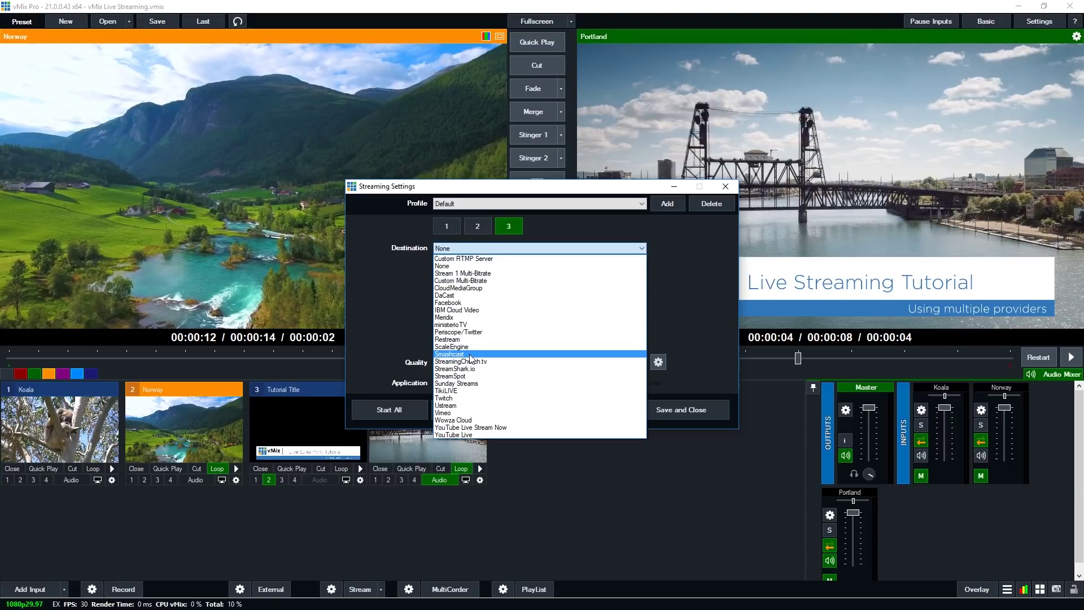
left_click(469, 398)
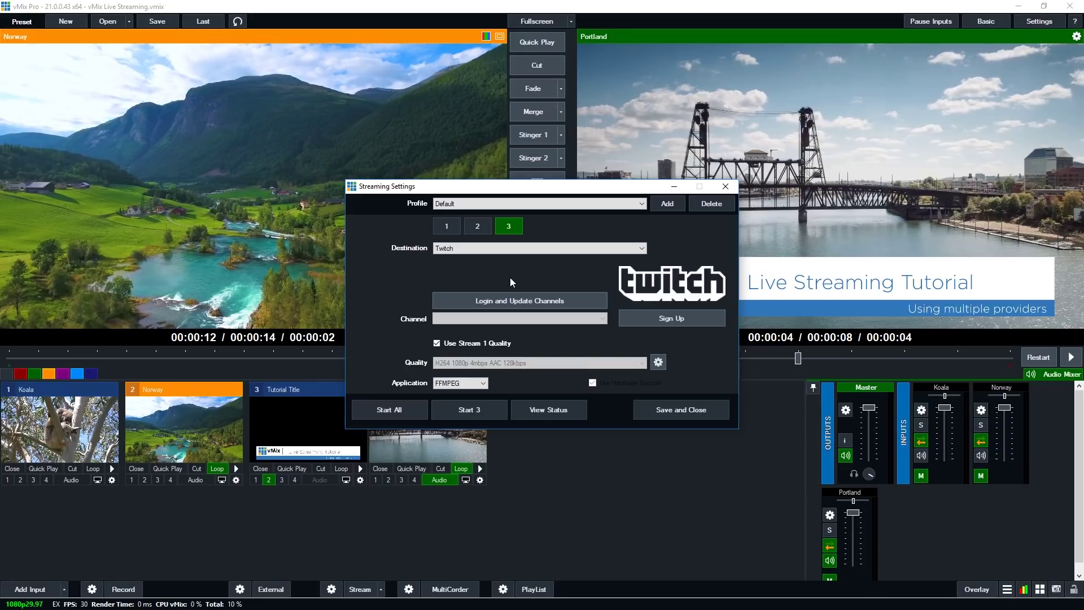
left_click(446, 226)
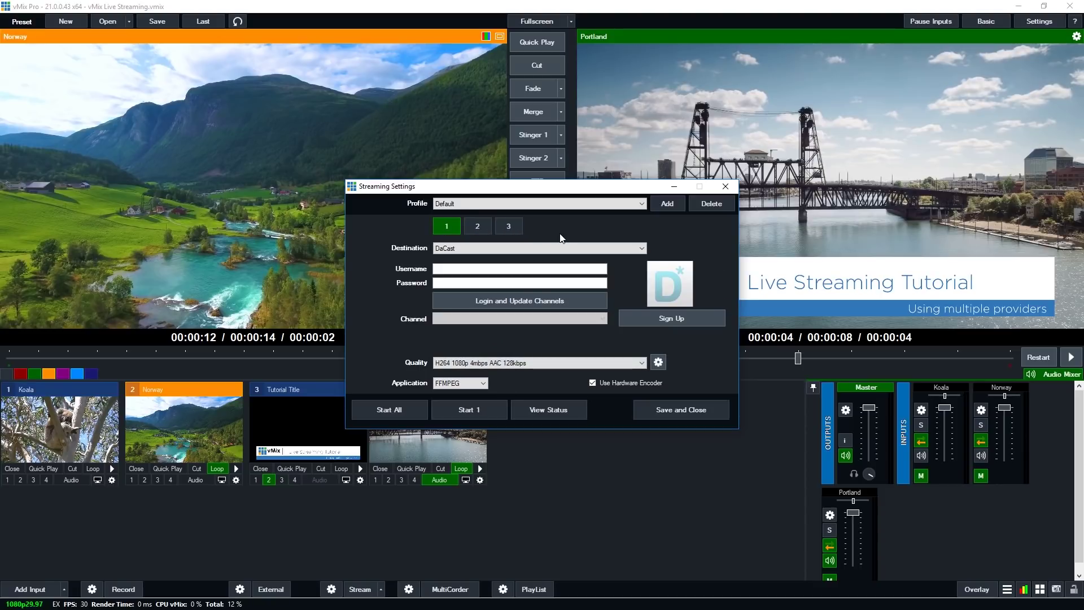
left_click(559, 248)
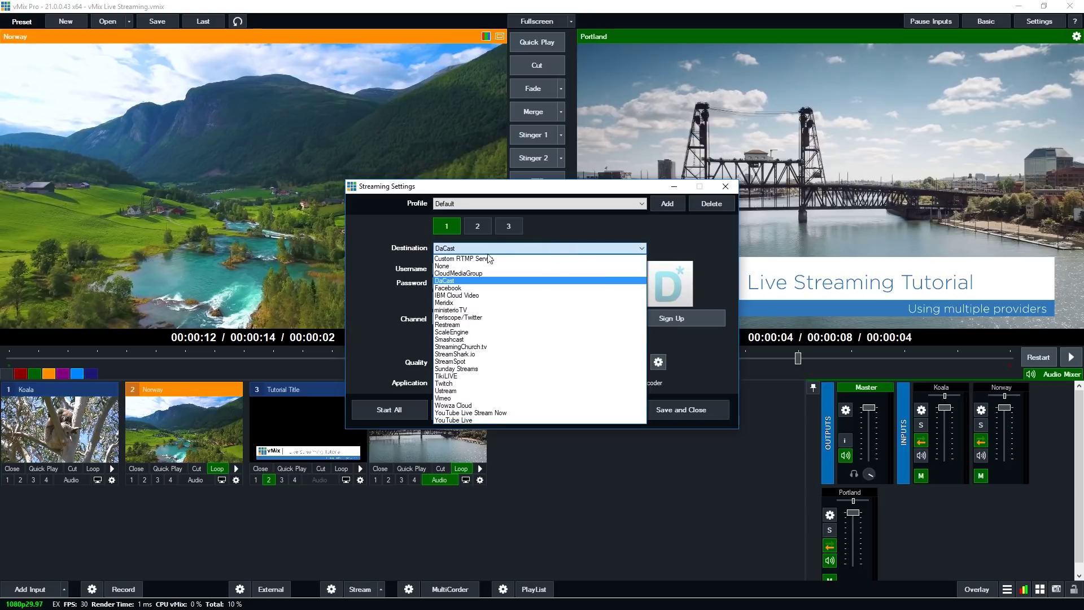
Step: Switch stream 1's destination from DaCast to Facebook
left_click(476, 289)
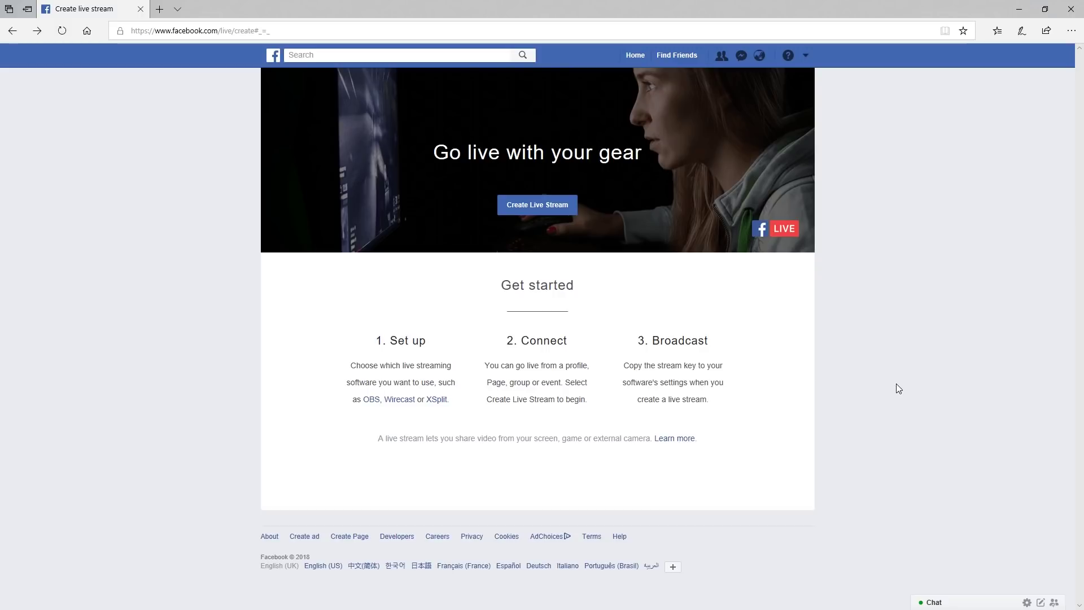
Step: Start creating a new live stream on Facebook's Create live stream page
left_click(550, 210)
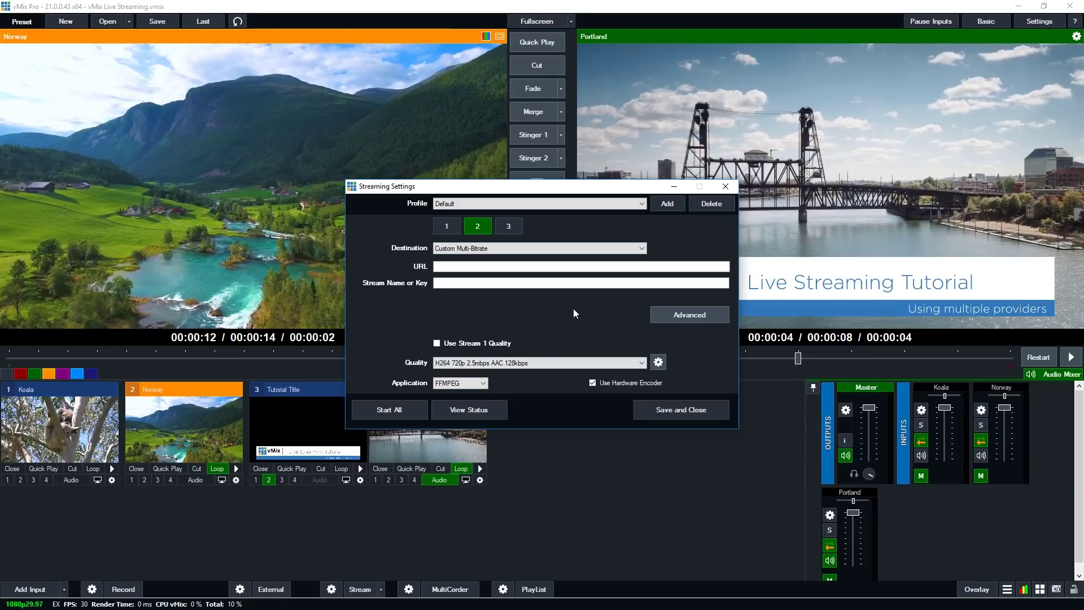
Step: Load the Super Stream profile and review its three streams
left_click(456, 203)
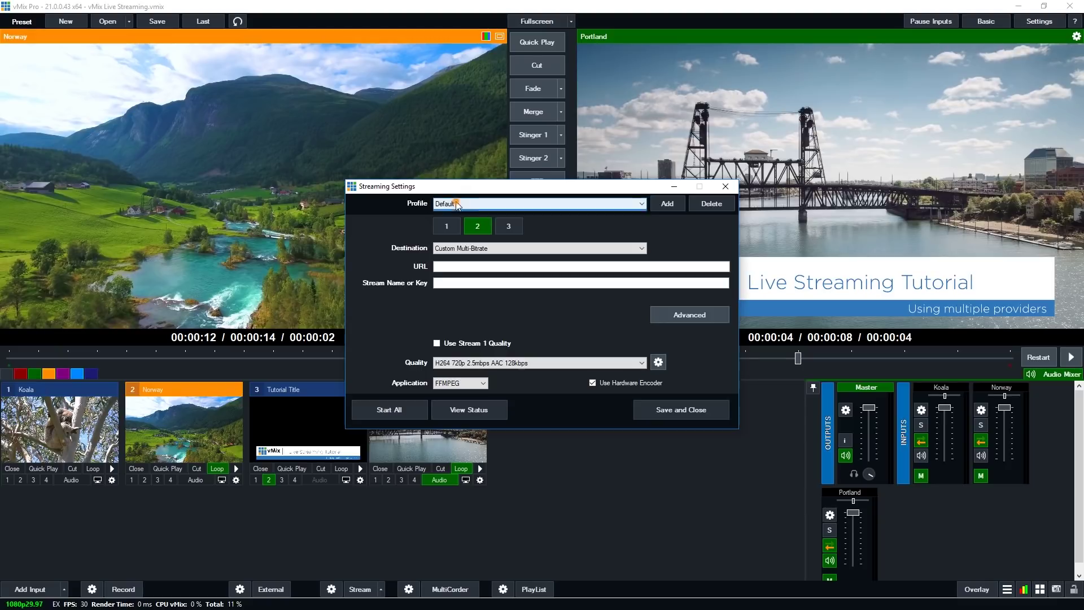
left_click(458, 221)
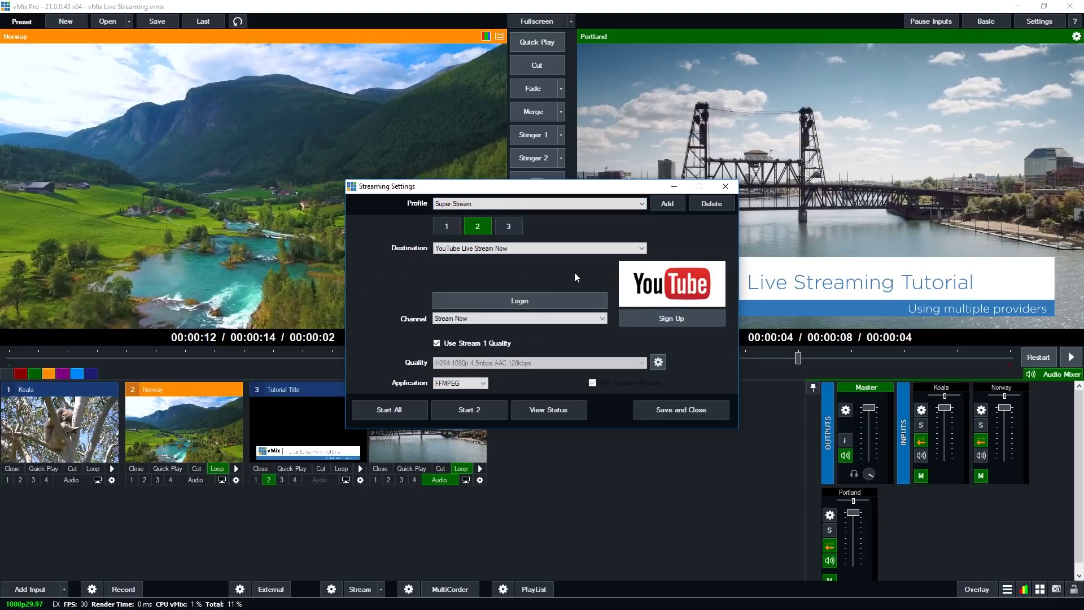
left_click(456, 227)
left_click(479, 227)
left_click(508, 227)
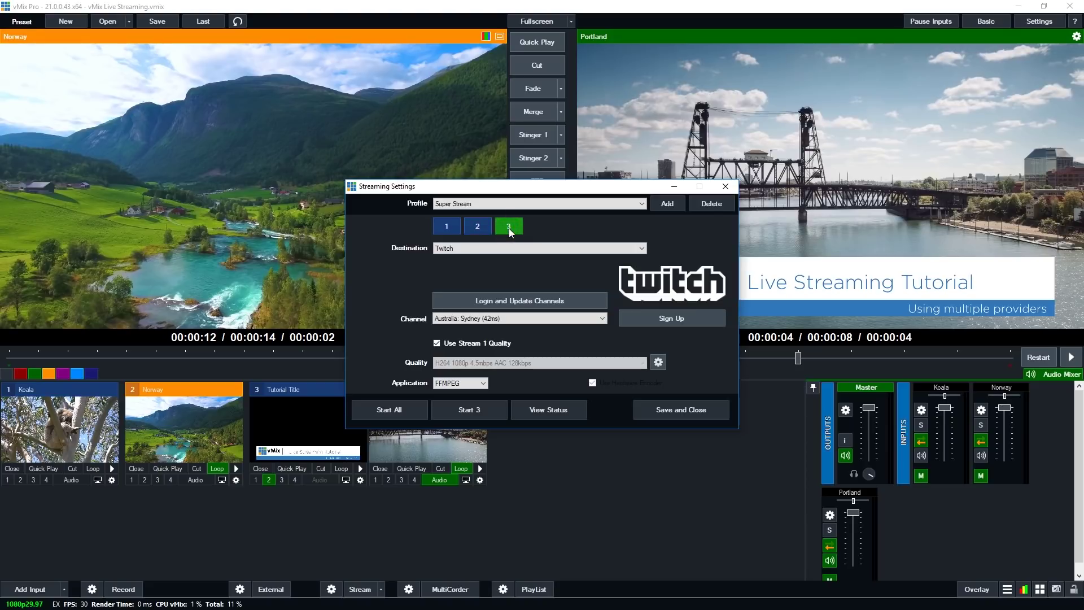
Step: Give stream 2 (YouTube Live Stream Now) its own quality instead of stream 1's
left_click(446, 227)
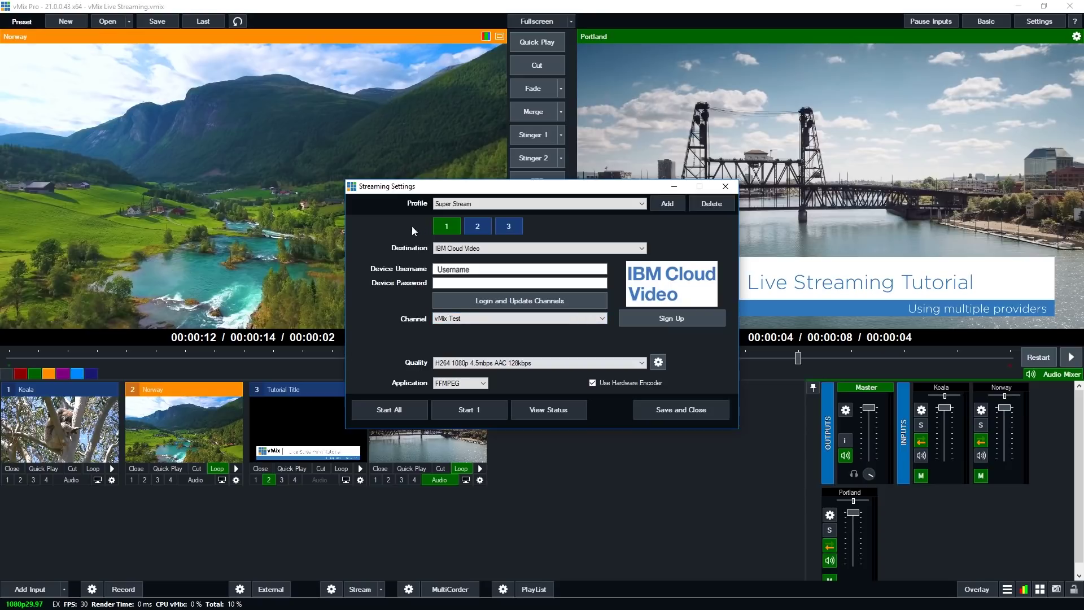
left_click(476, 227)
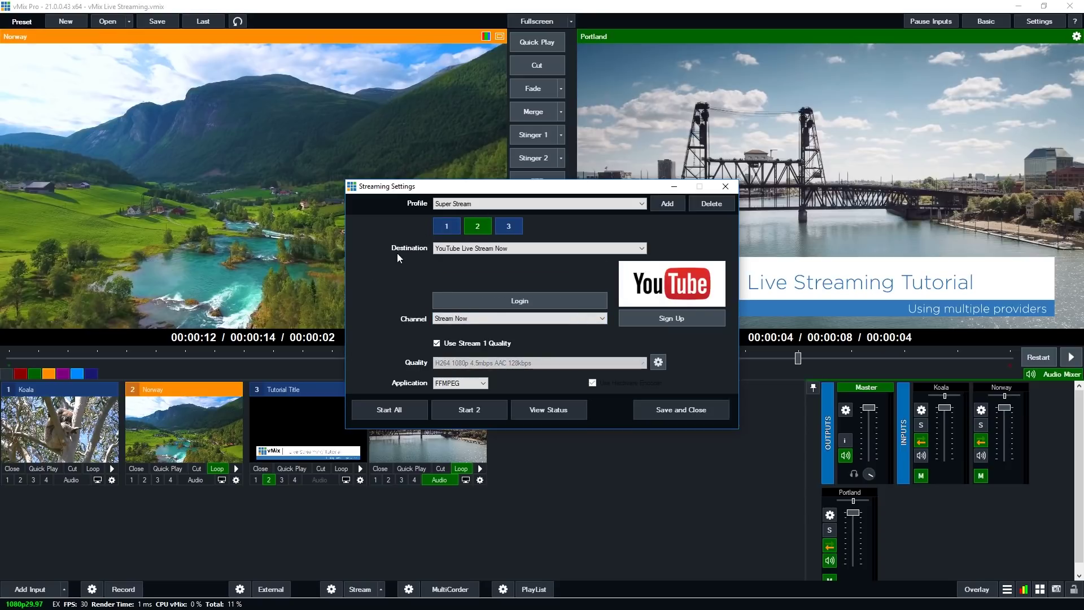
left_click(470, 345)
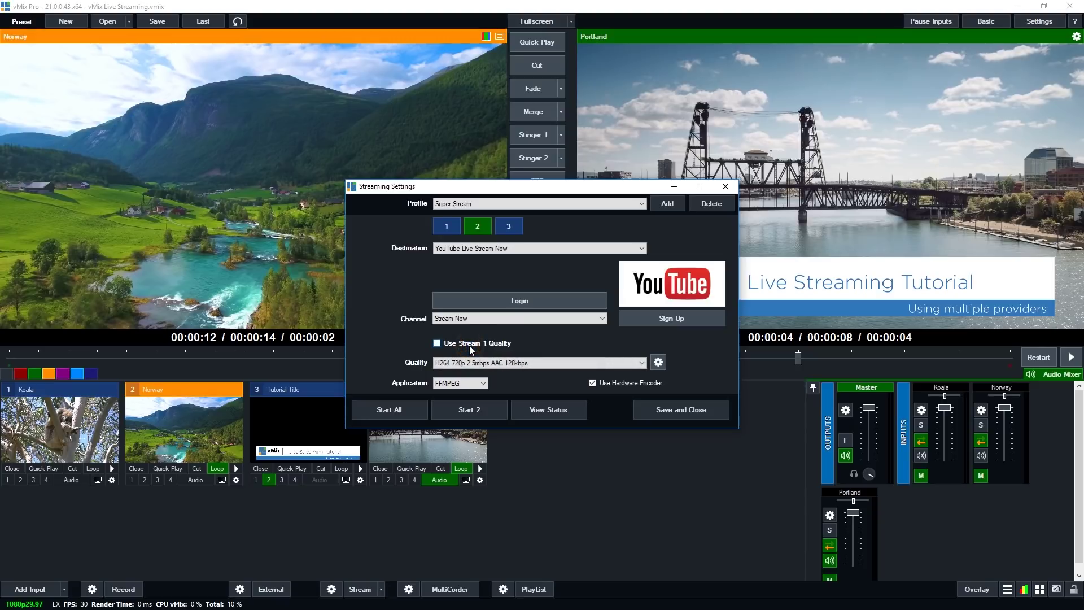
Step: Customize stream 2's 720p quality with a 2000 kbps video bit rate and Vertical (9:16) crop
left_click(547, 363)
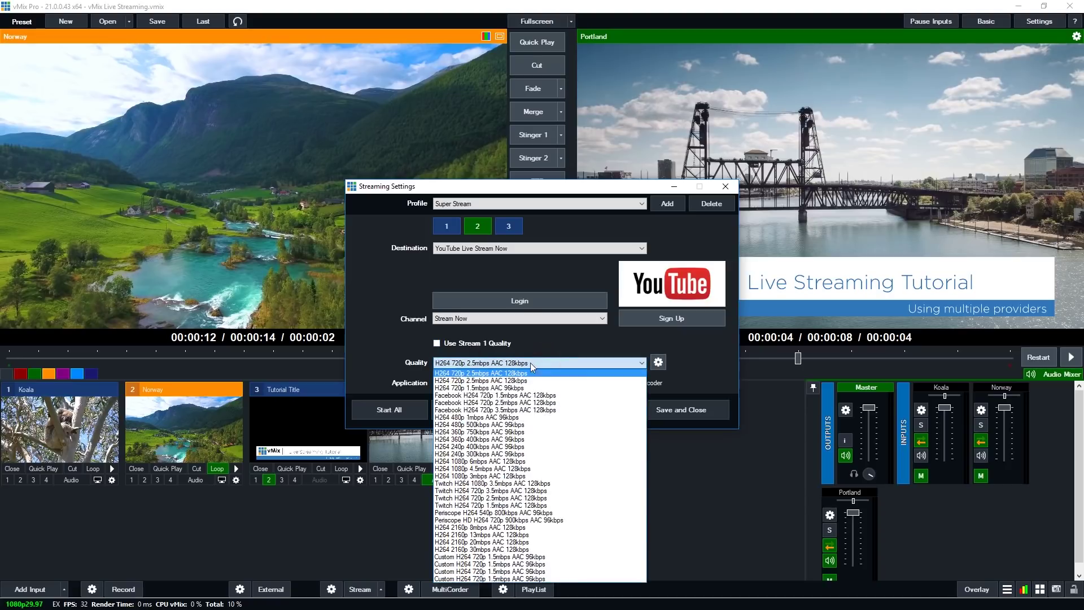
left_click(502, 381)
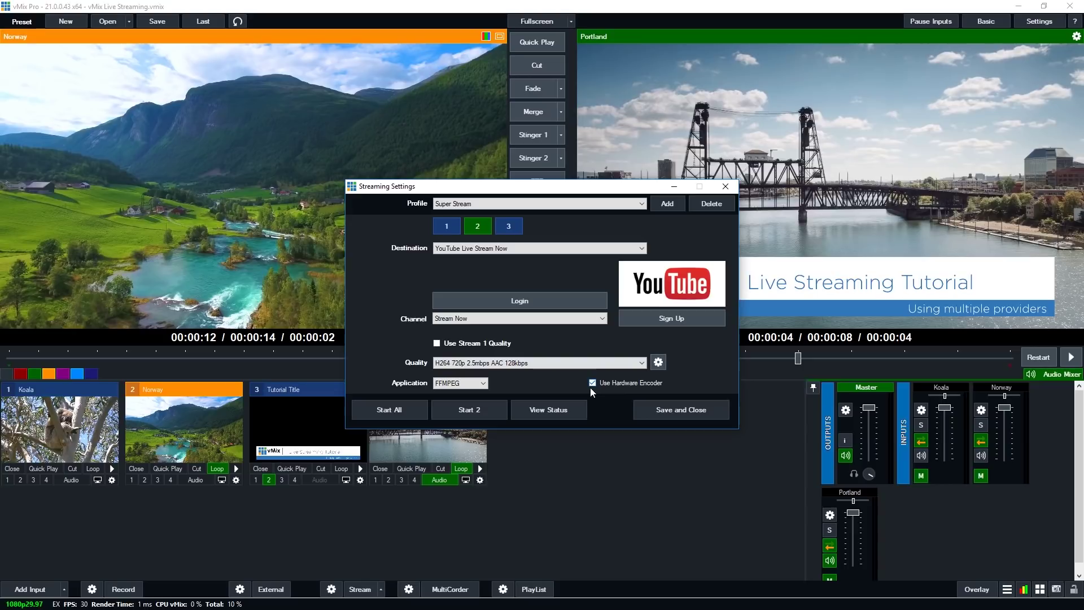
left_click(657, 363)
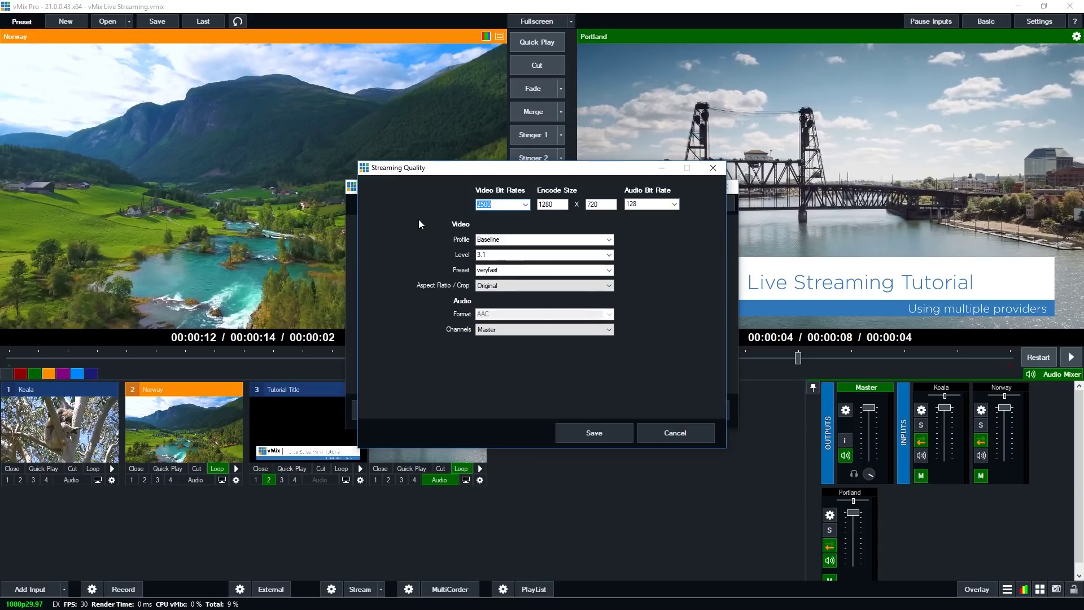
type("2")
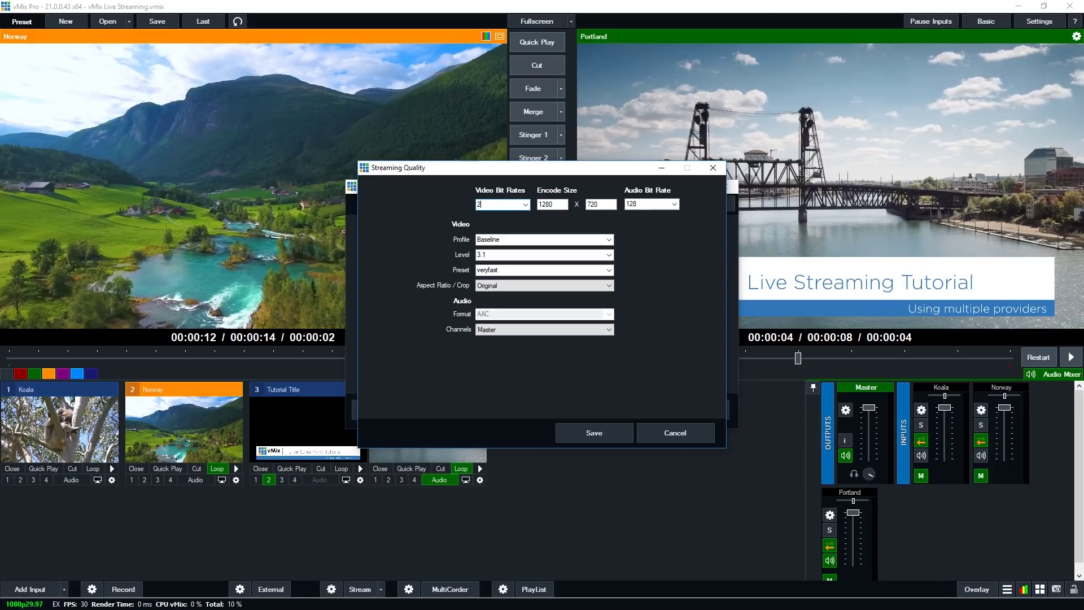
type("000")
left_click(487, 286)
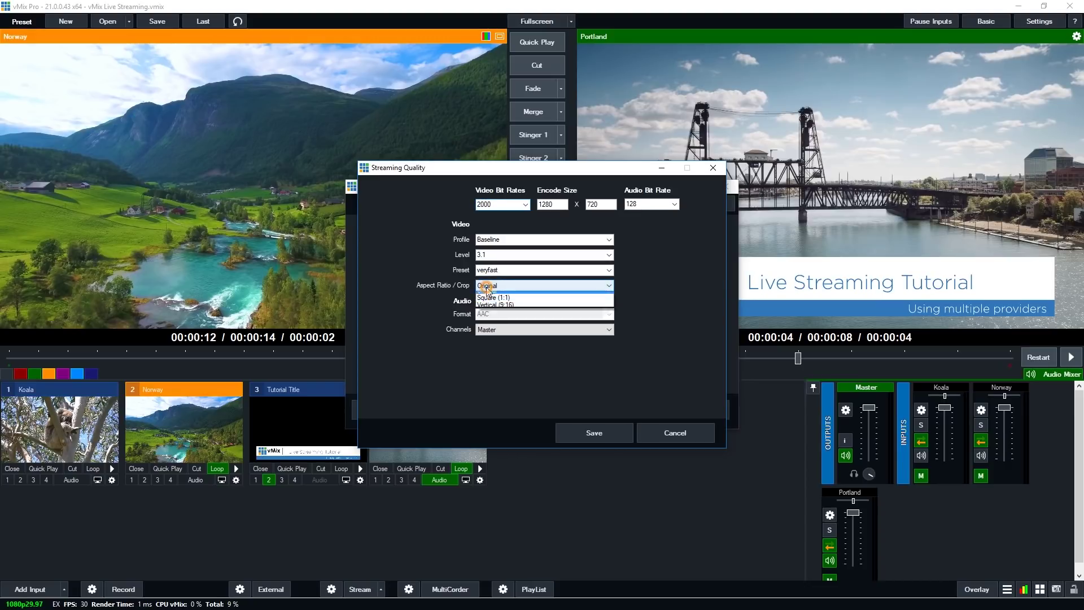
left_click(501, 311)
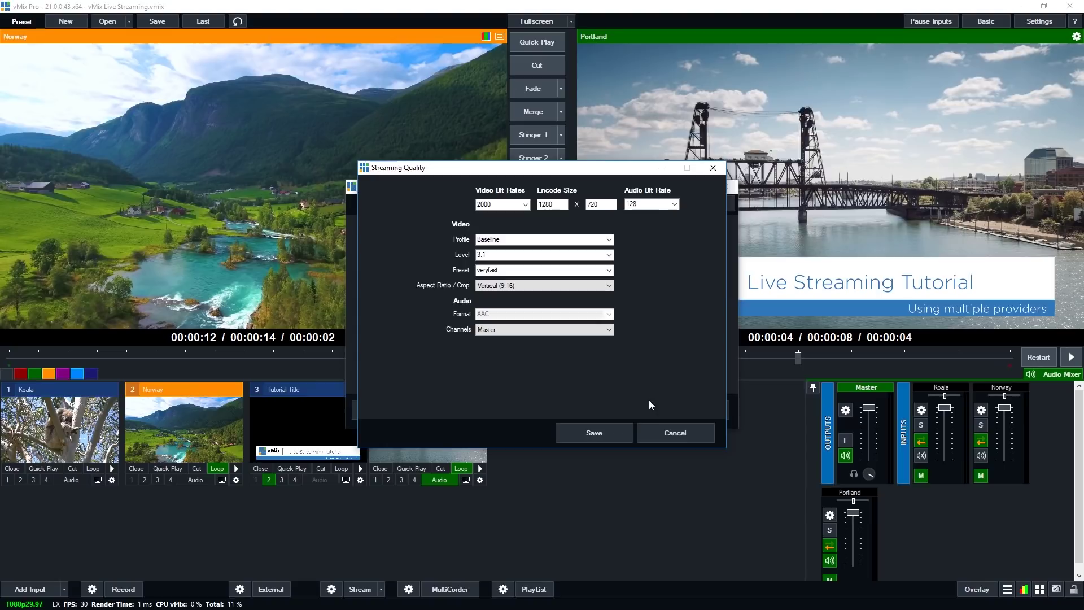
left_click(612, 437)
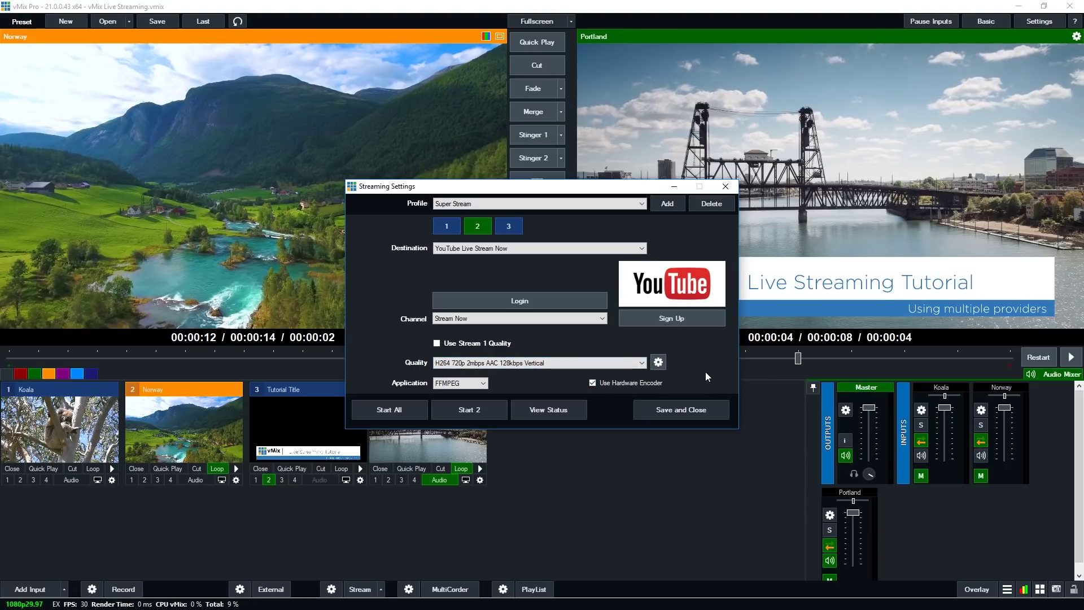
Step: Give stream 3 (Twitch) its own quality, H264 1080p 3.5mbps AAC 128kbps
left_click(519, 227)
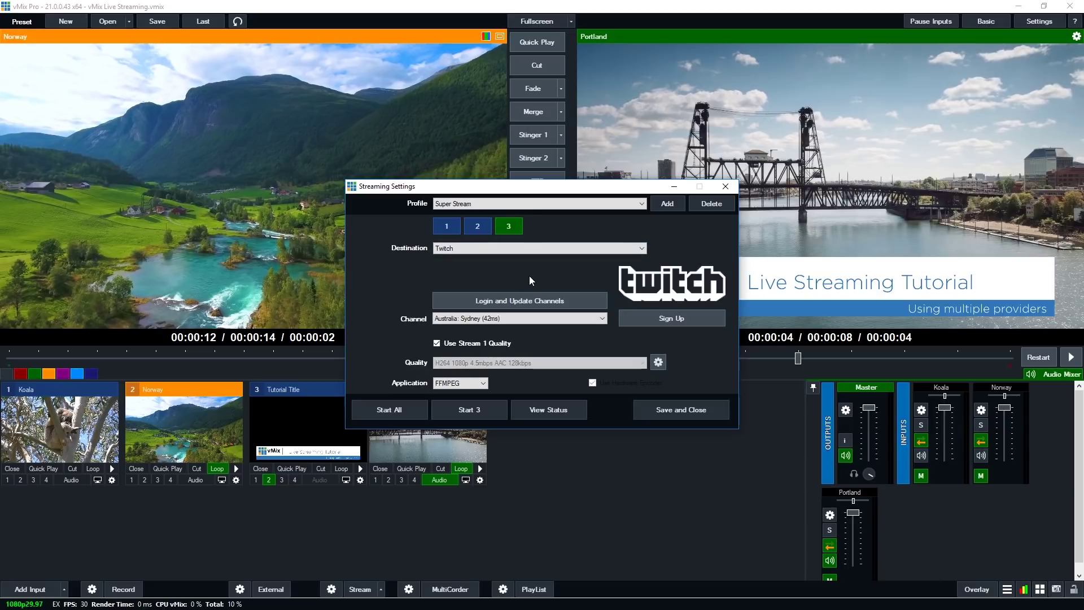
left_click(450, 346)
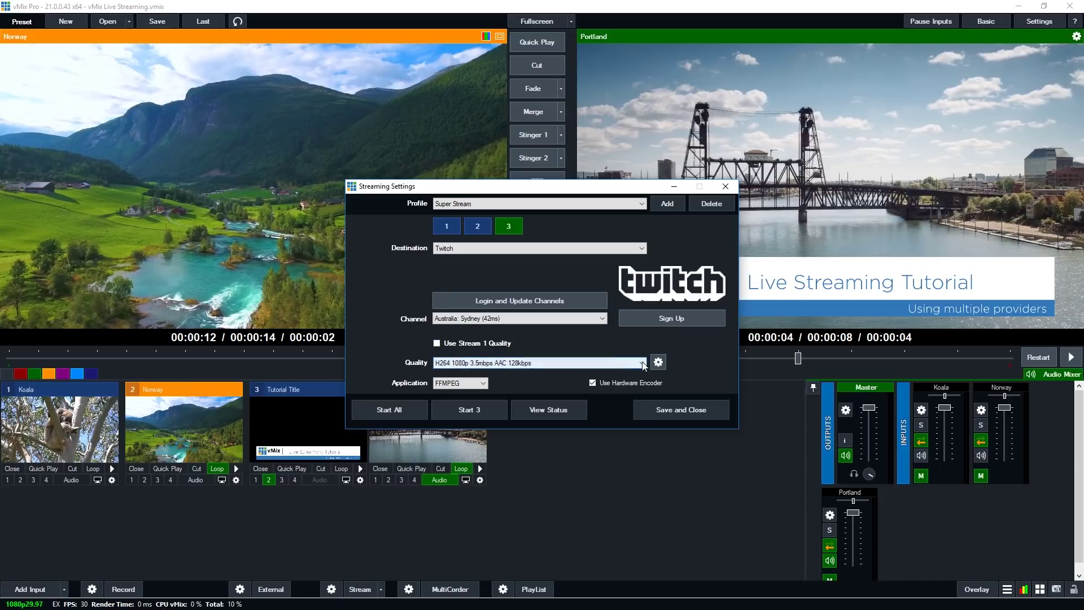
left_click(658, 362)
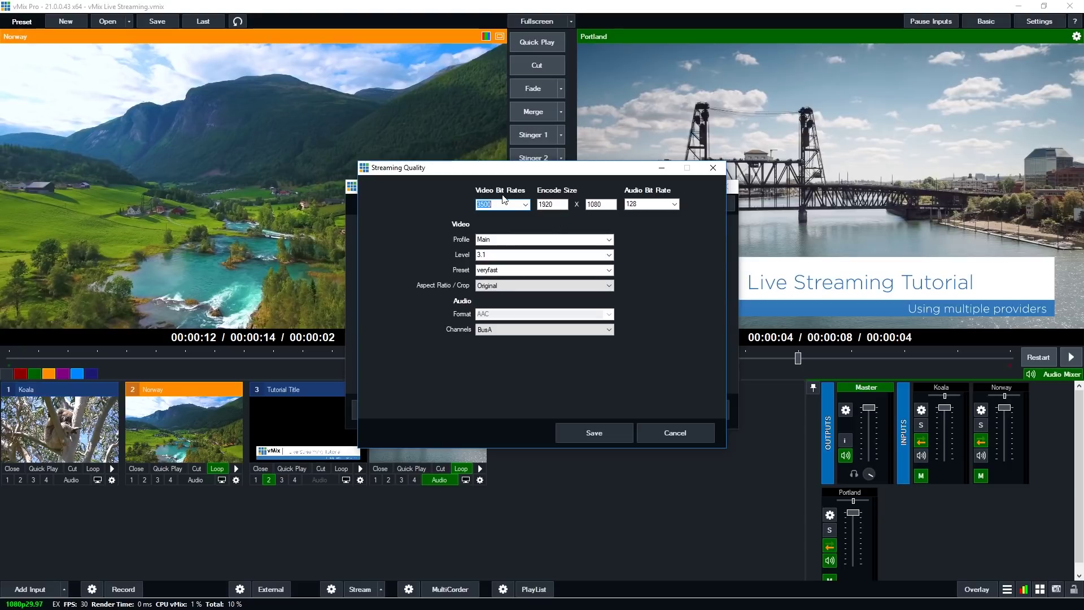
Step: Set stream 3's audio source to the Channels bus and save its quality settings
left_click(493, 329)
left_click(492, 336)
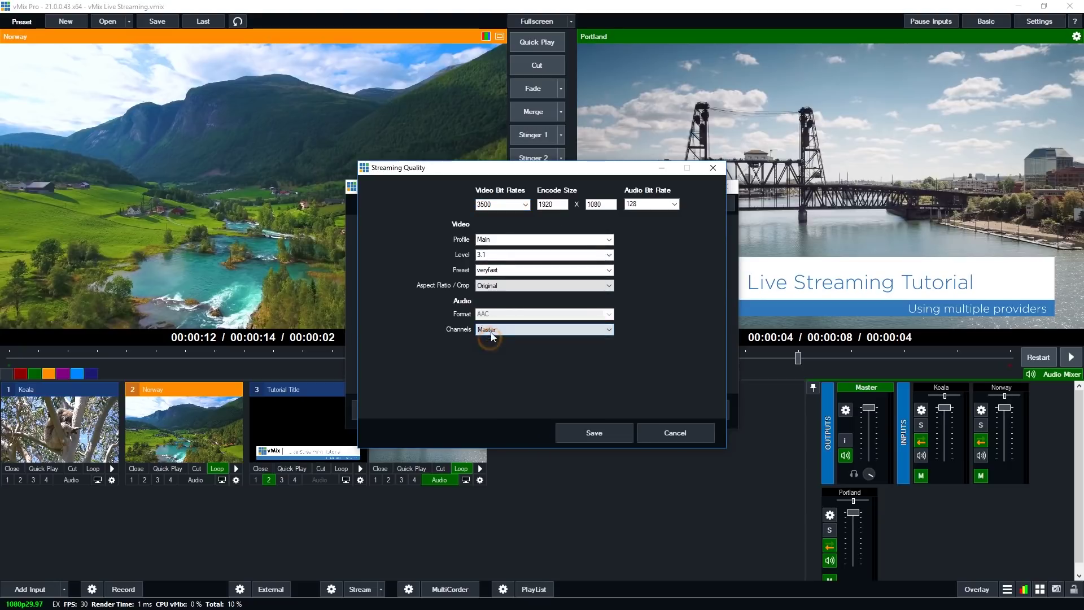
left_click(492, 334)
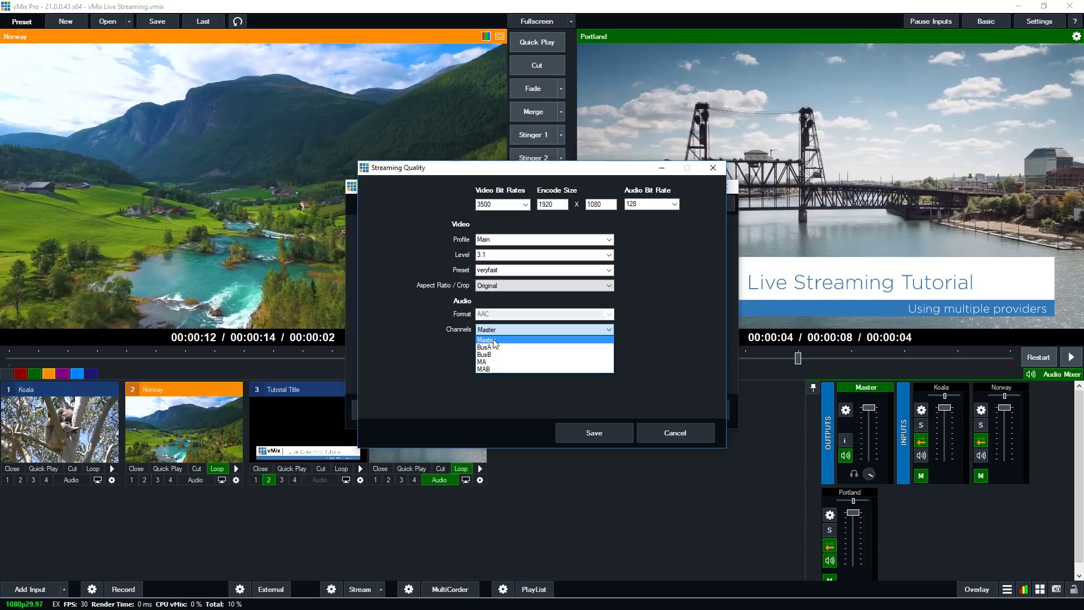
left_click(495, 347)
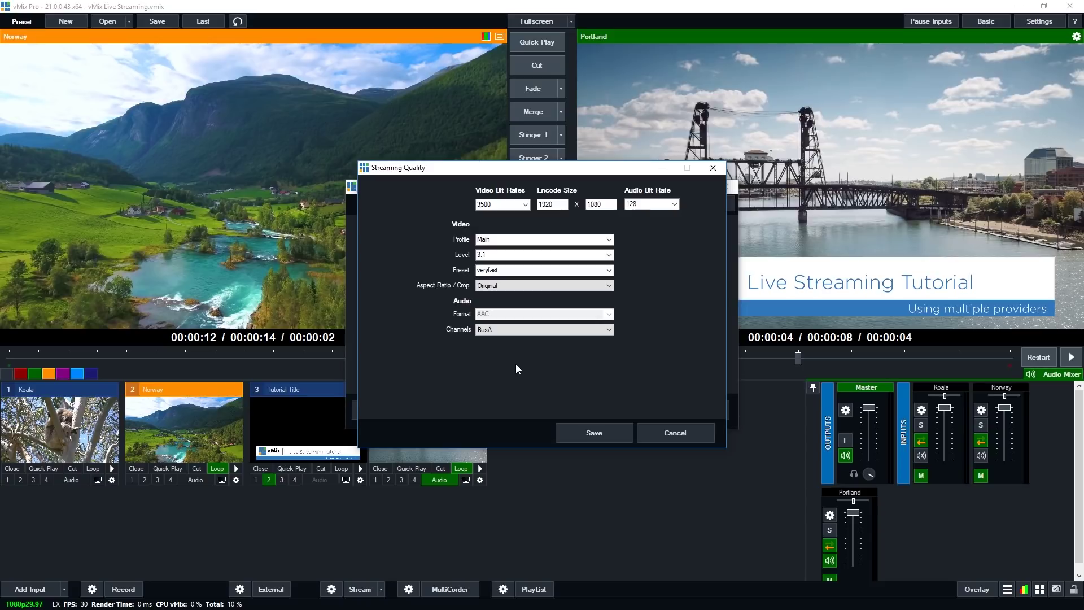
left_click(517, 330)
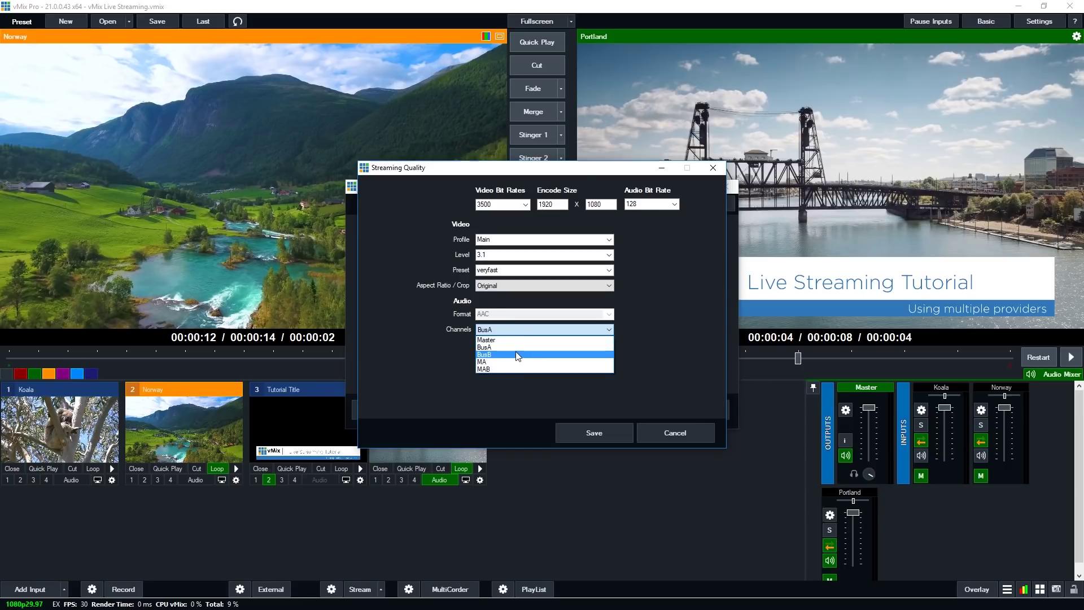
left_click(510, 393)
left_click(602, 433)
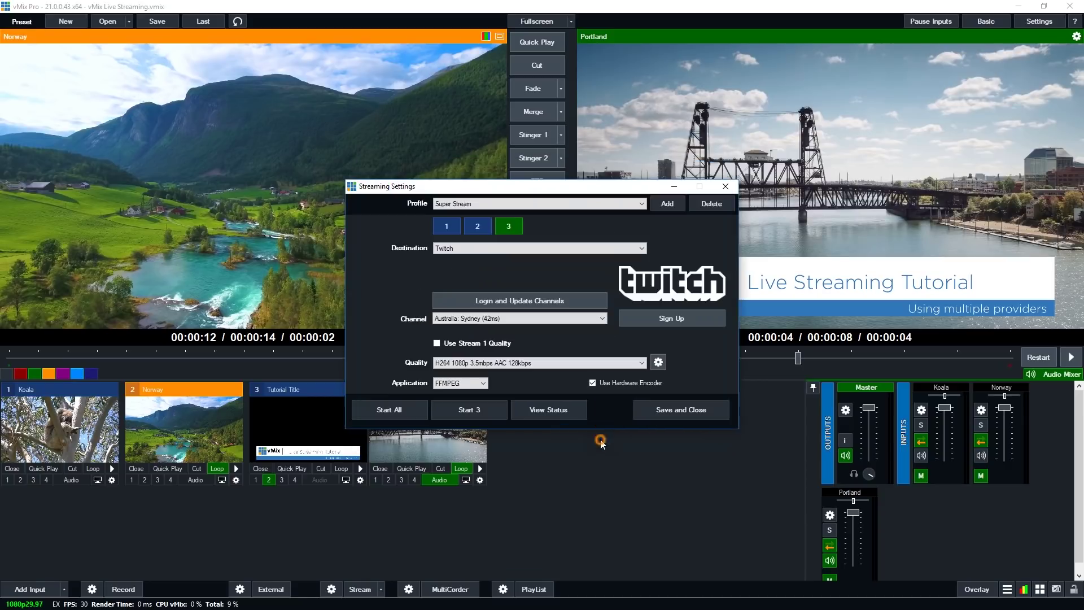
Step: Turn off hardware encoding for the Twitch stream and save the streaming settings
left_click(632, 383)
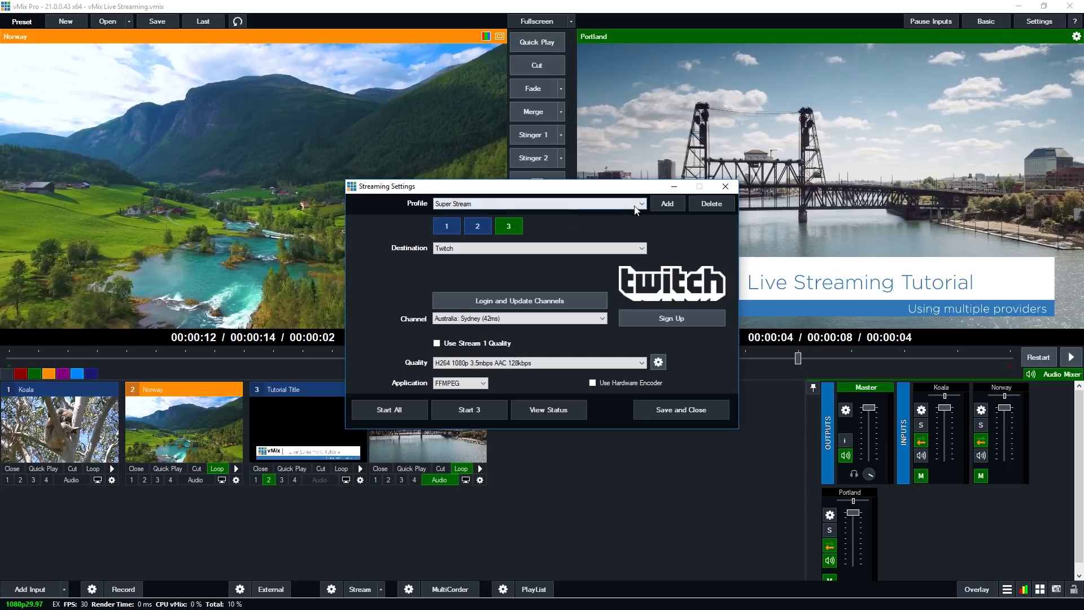
left_click(677, 412)
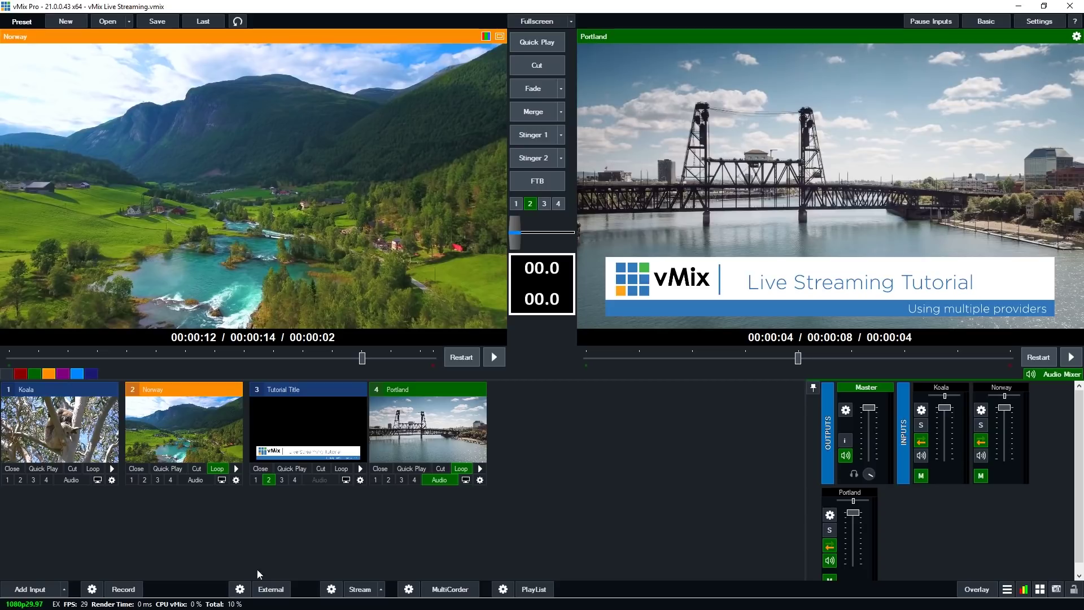
Step: Reopen Streaming Settings, showing stream 1 on IBM Cloud Video's vMix Test channel
left_click(382, 593)
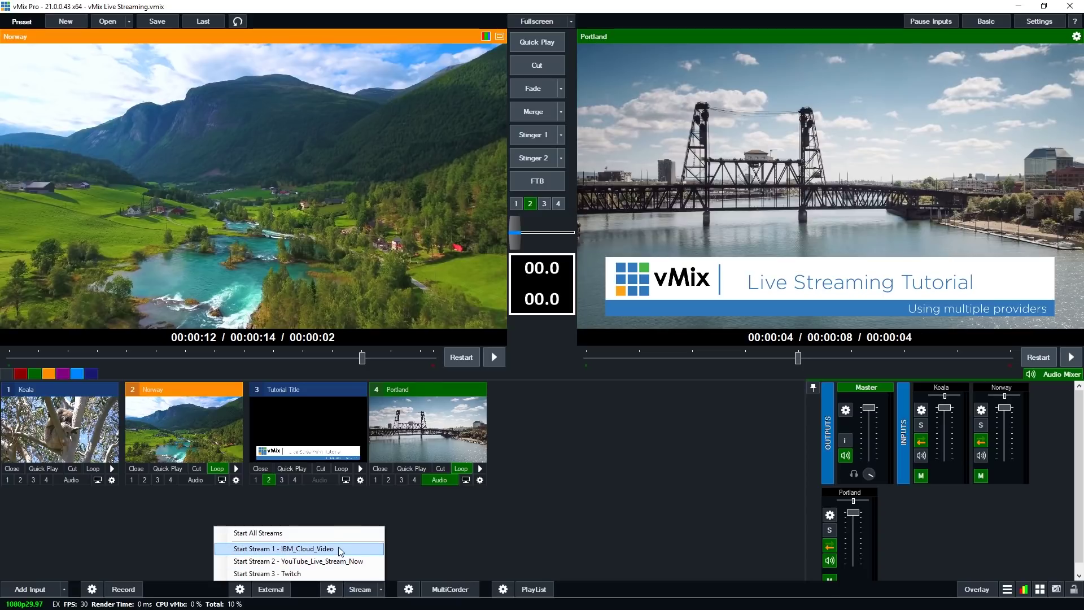
left_click(329, 573)
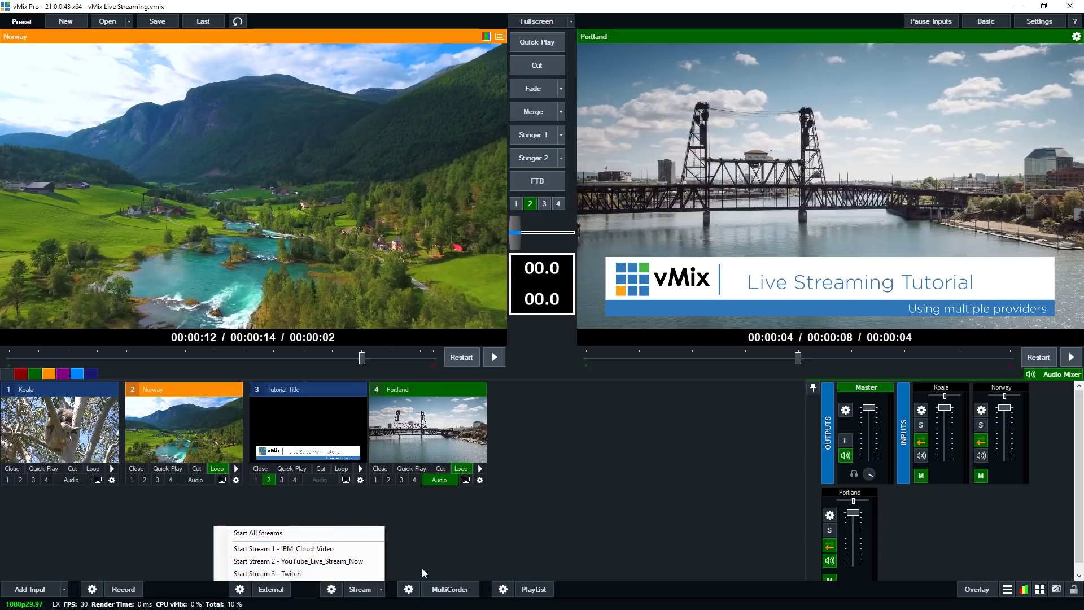
left_click(331, 589)
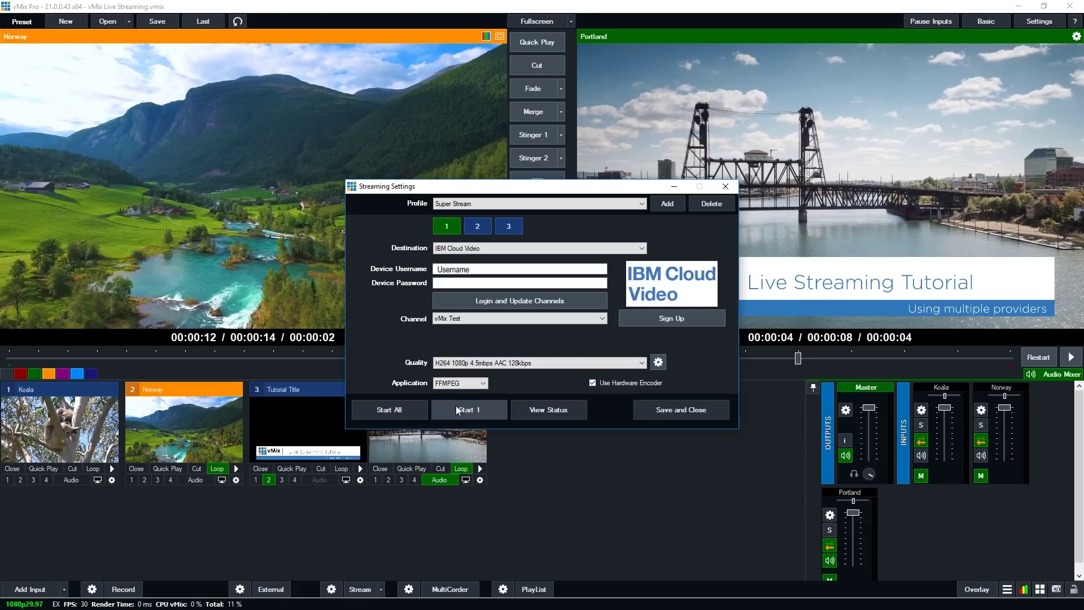
Step: Review stream 2 (YouTube) and stream 3 (Twitch), close the settings, and start streaming
left_click(480, 224)
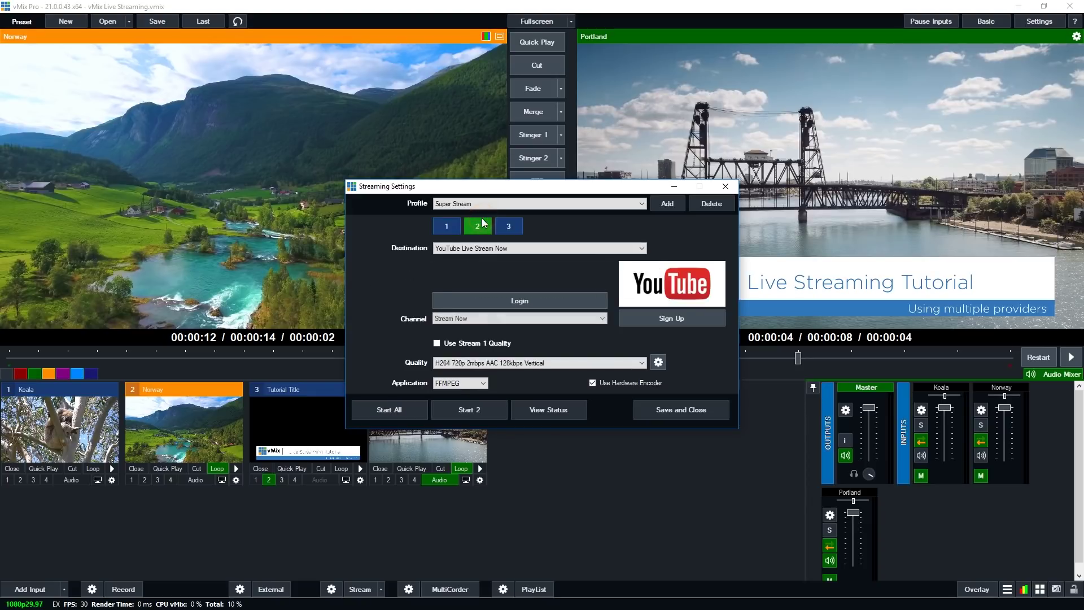
left_click(504, 222)
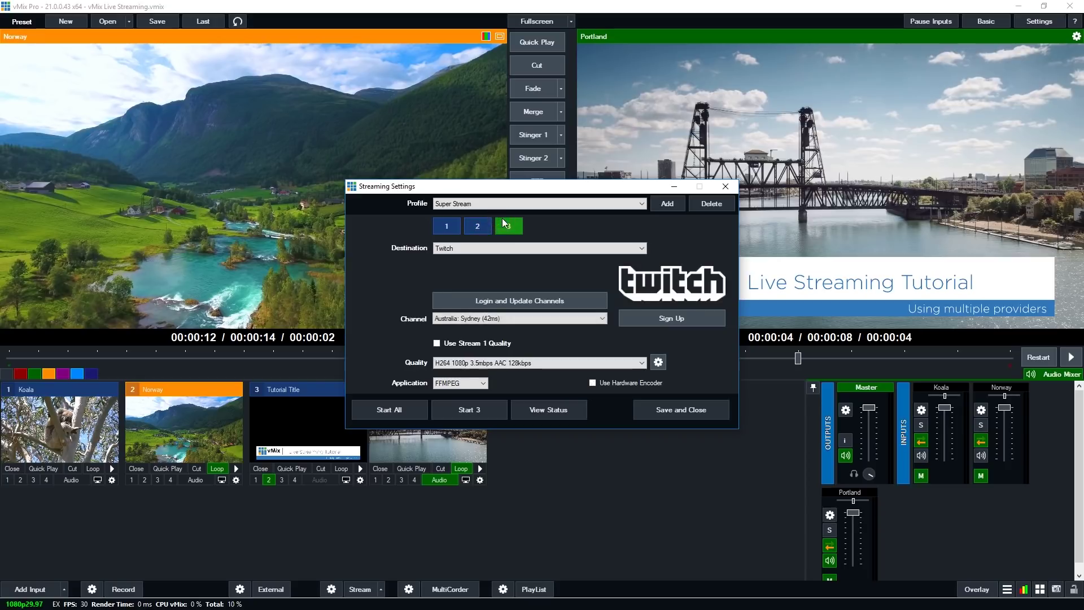
left_click(725, 186)
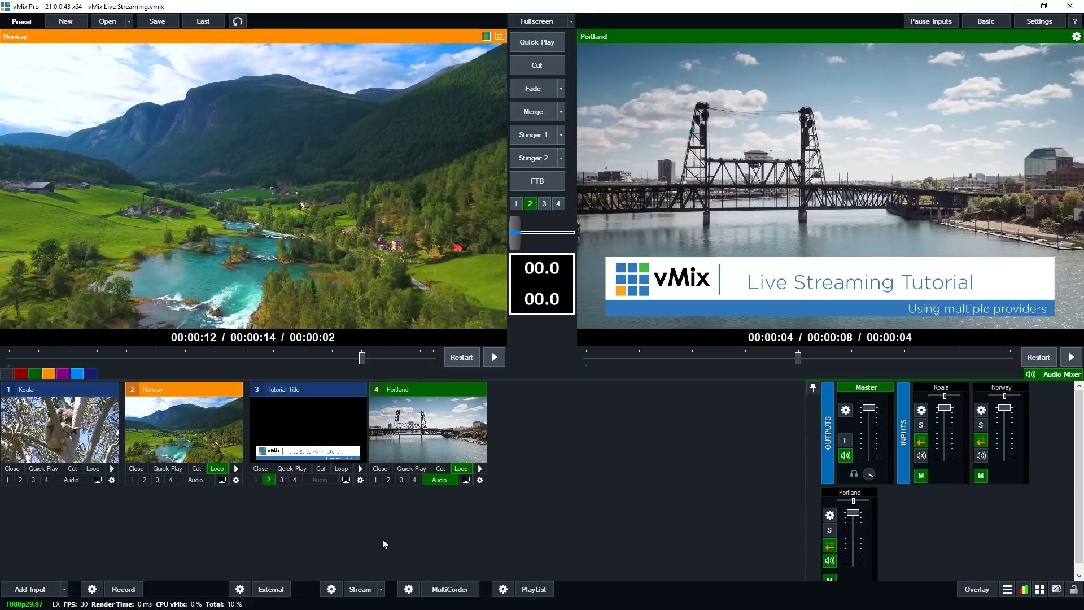
left_click(360, 590)
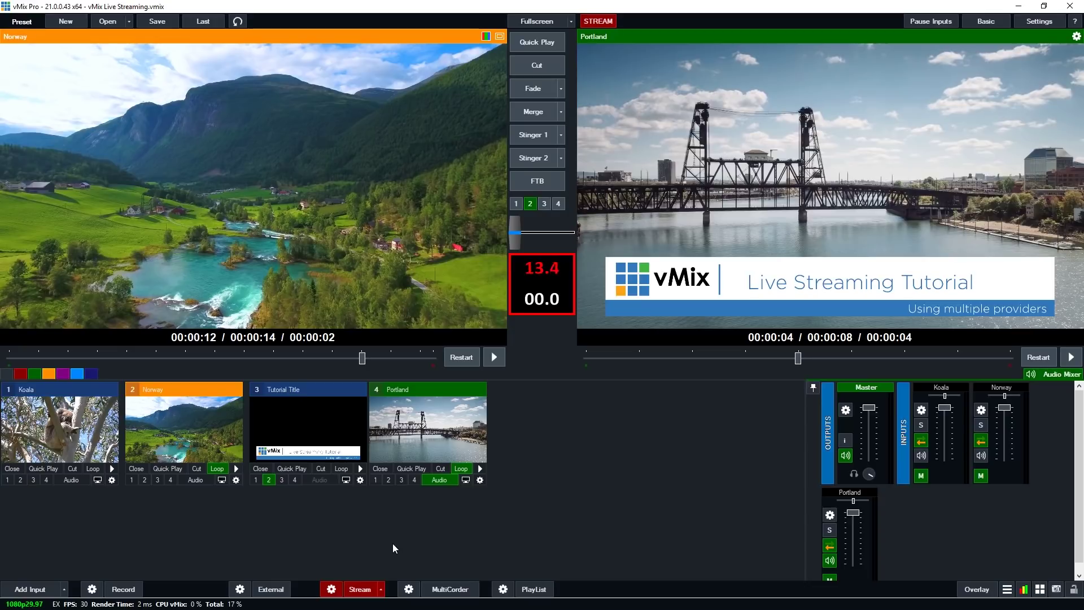
Step: While live, check the YouTube and Twitch destinations on tabs 2 and 3 in Streaming Settings
left_click(328, 591)
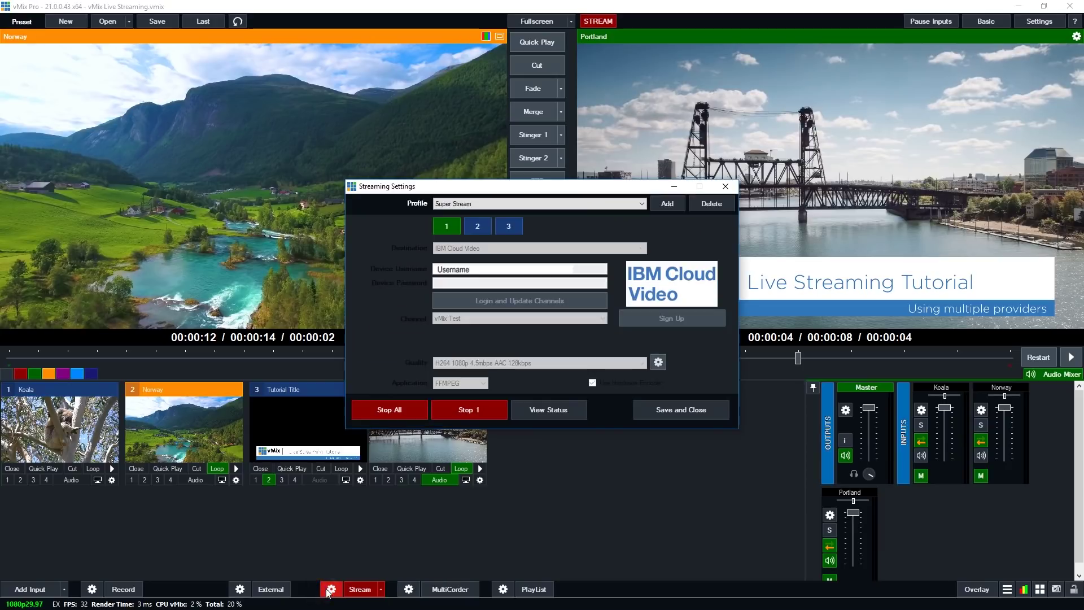
left_click(477, 227)
left_click(505, 230)
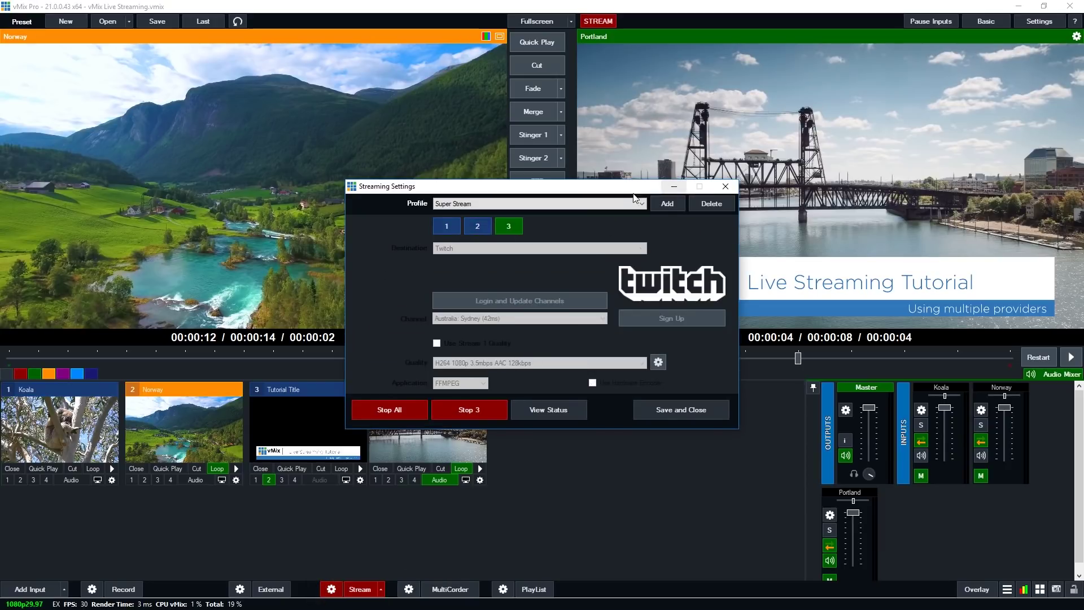
left_click(727, 187)
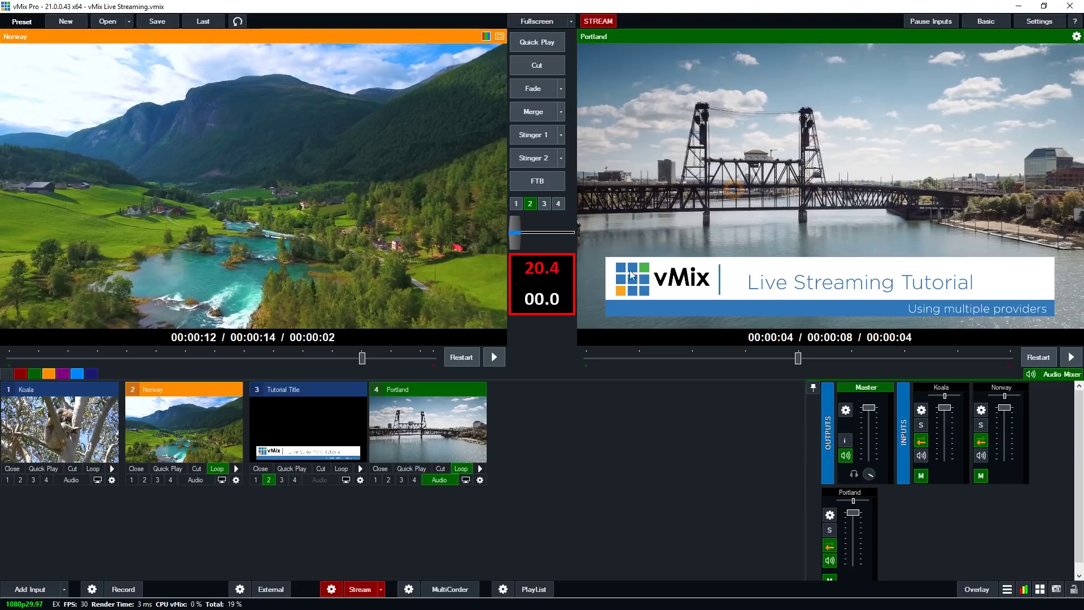
Step: Stop only the Twitch stream from the Stream dropdown, then reopen Streaming Settings
left_click(381, 590)
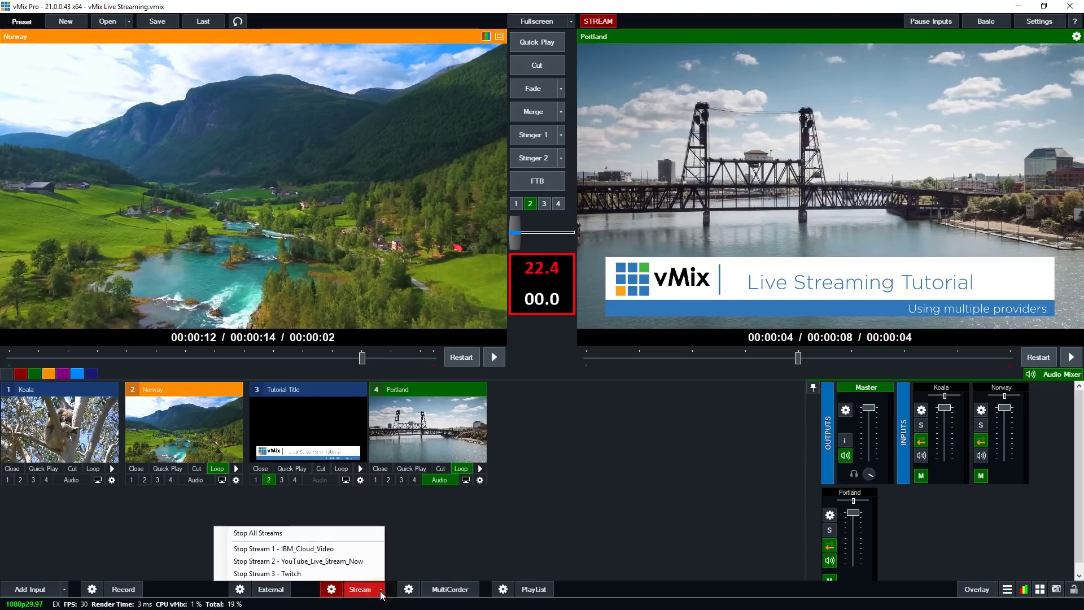
left_click(353, 562)
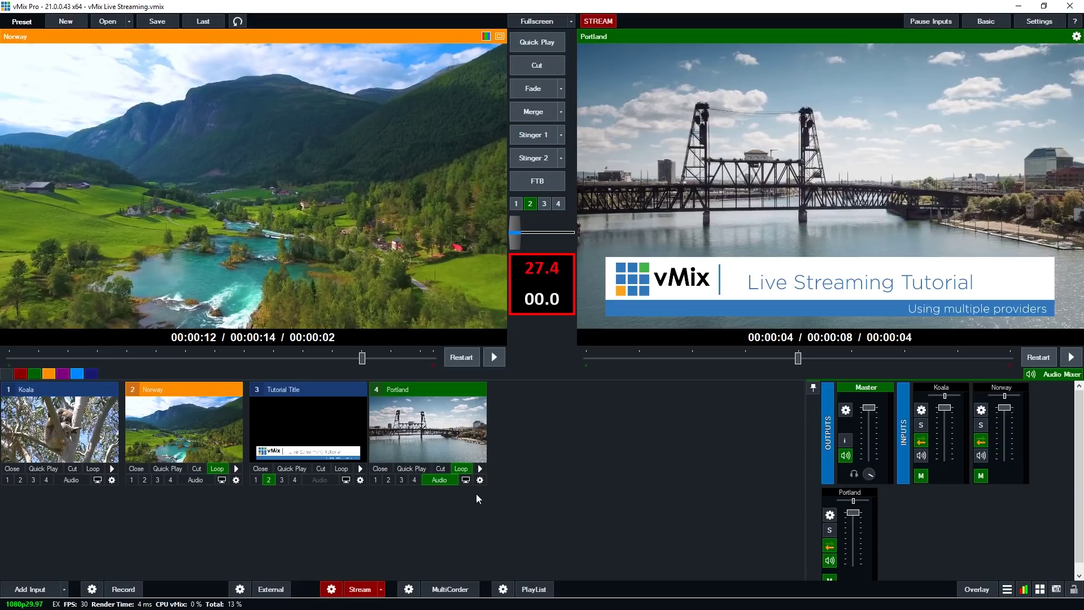
left_click(332, 593)
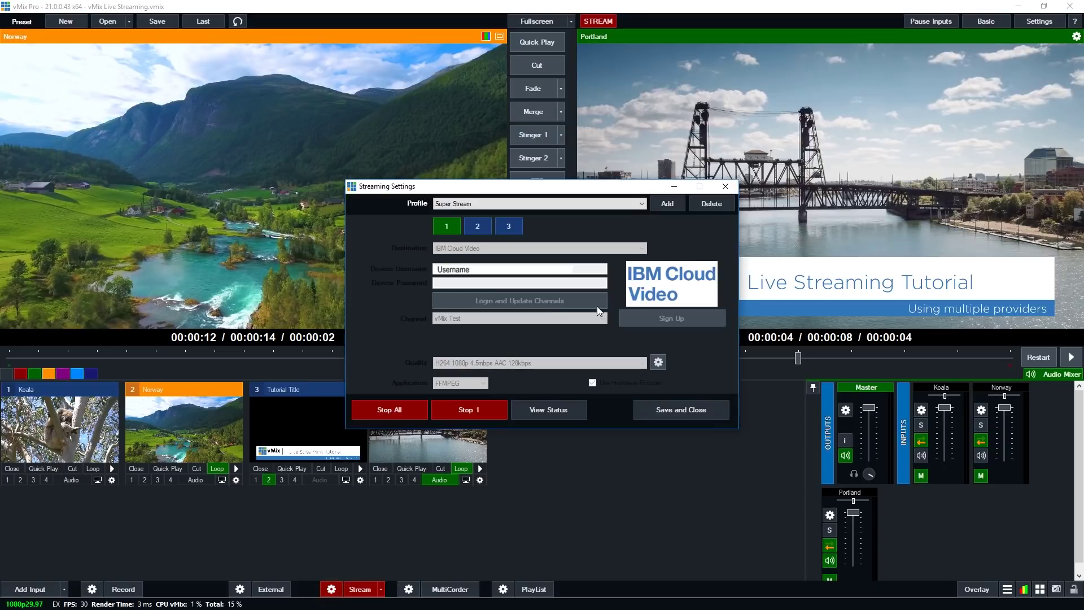
Step: Check the stream tabs, then stop only stream 1 to IBM Cloud Video
left_click(477, 227)
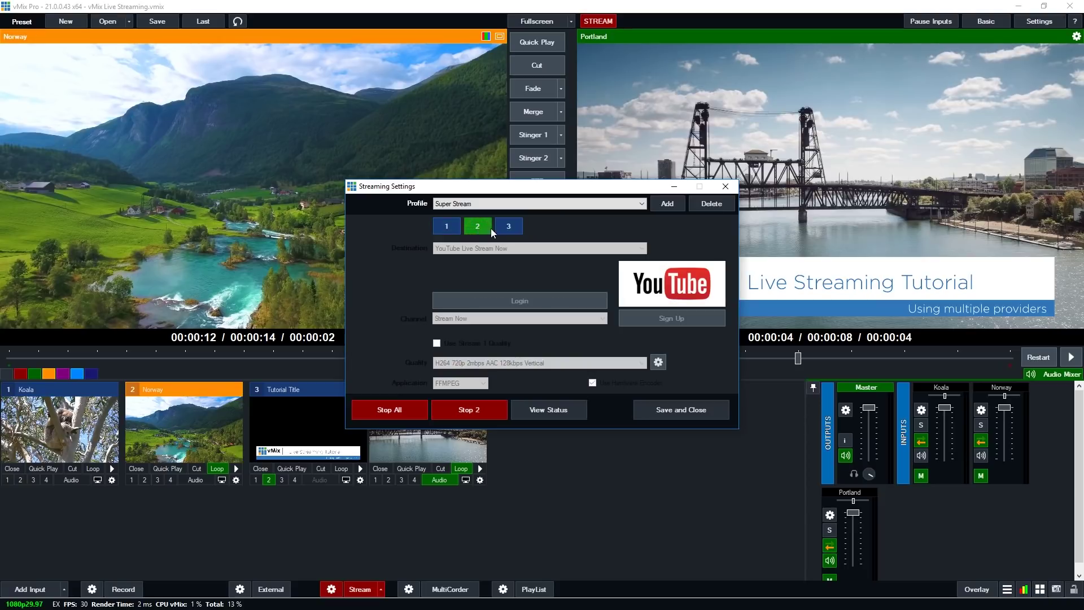
left_click(500, 228)
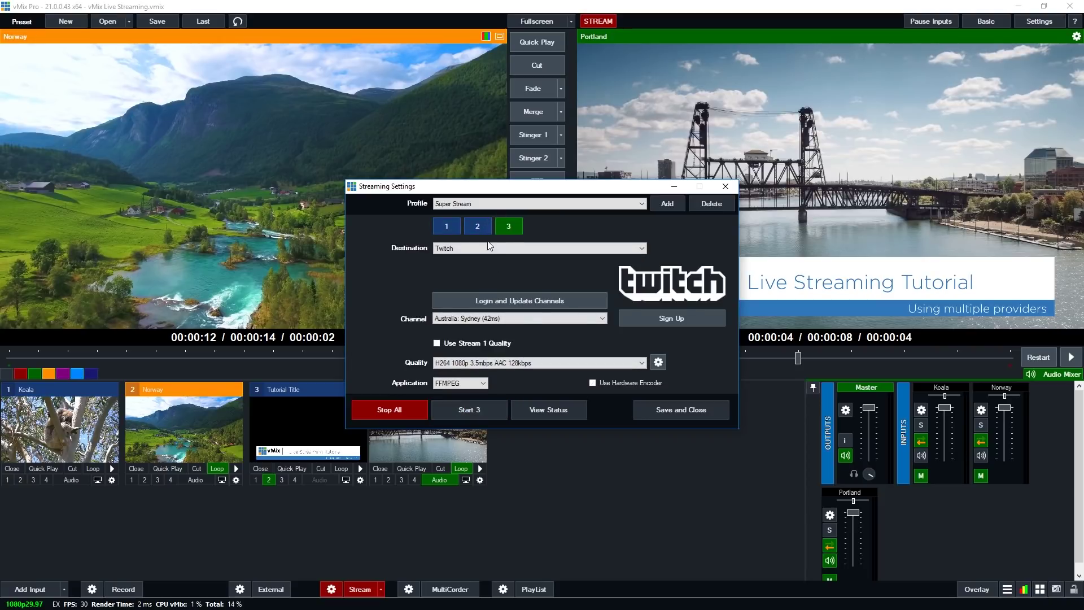
left_click(474, 227)
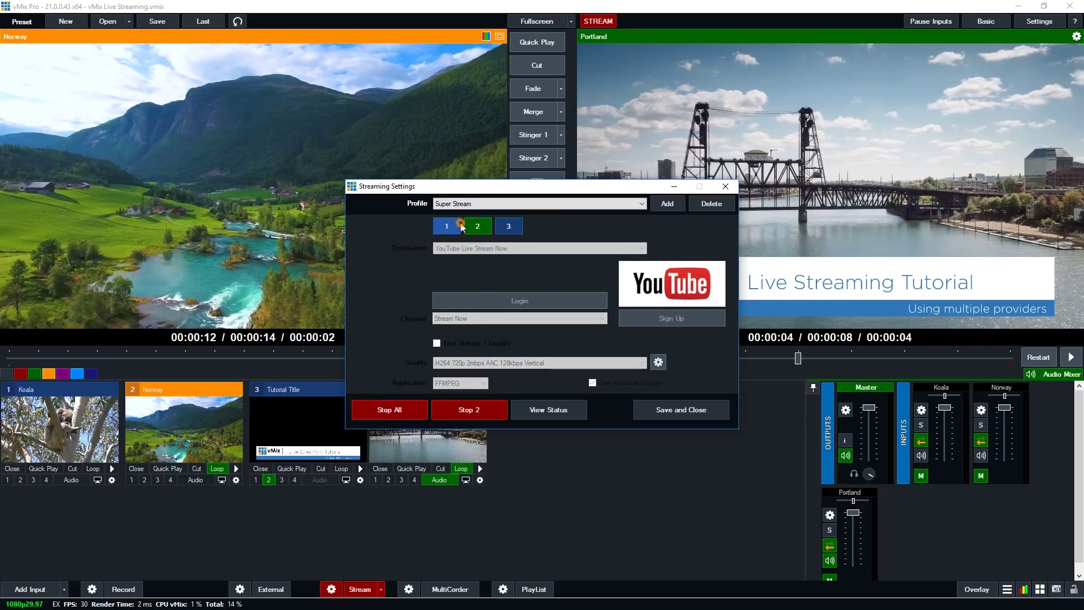
left_click(462, 227)
left_click(479, 411)
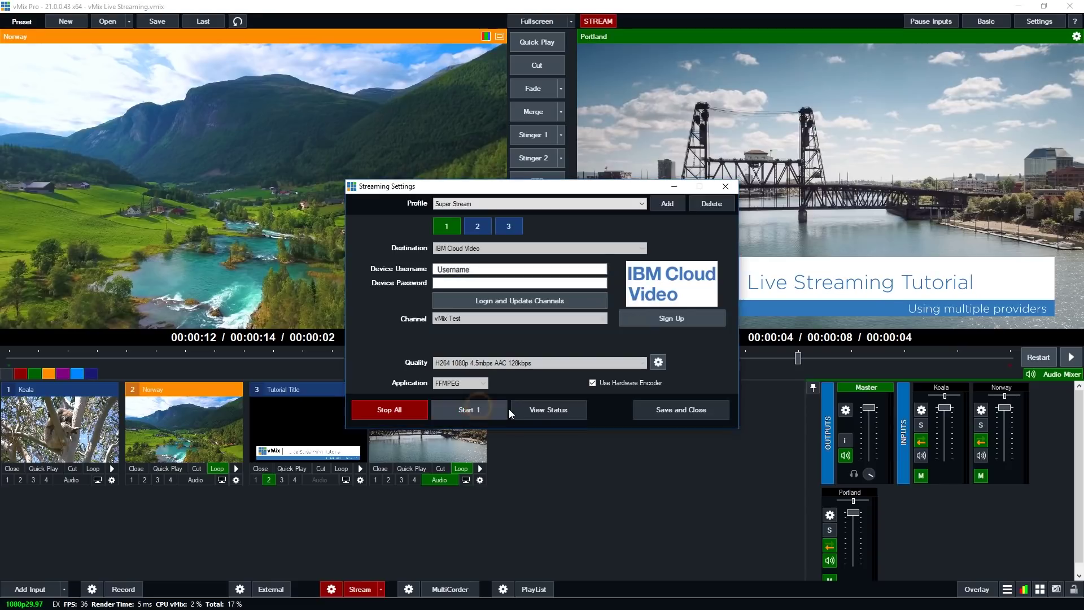
Step: Close Streaming Settings and restart stream 1 with Start Stream 1 from the Stream arrow menu
left_click(486, 226)
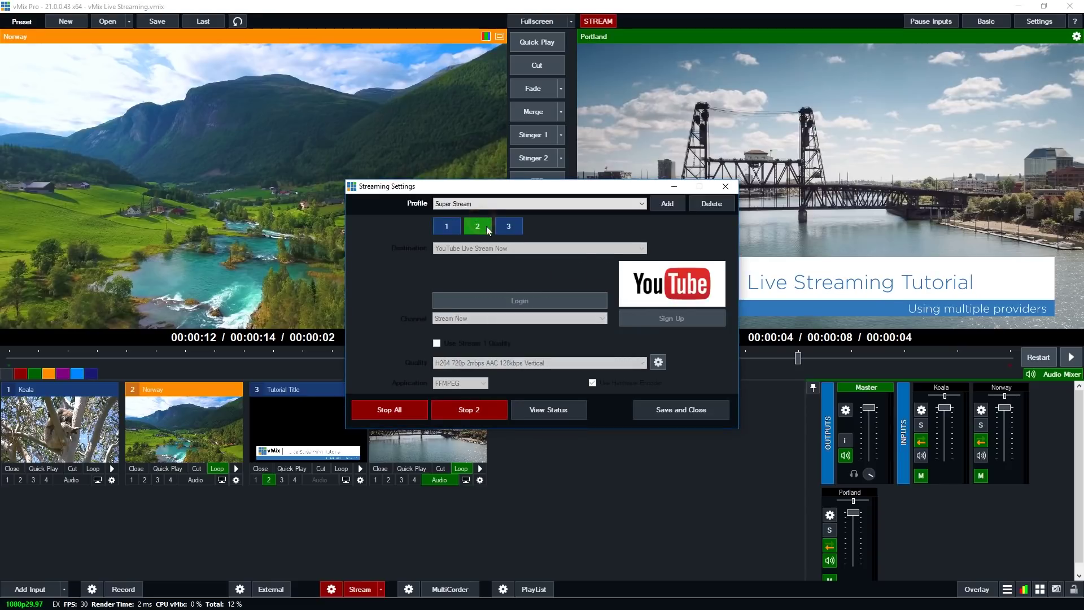
left_click(726, 189)
left_click(381, 589)
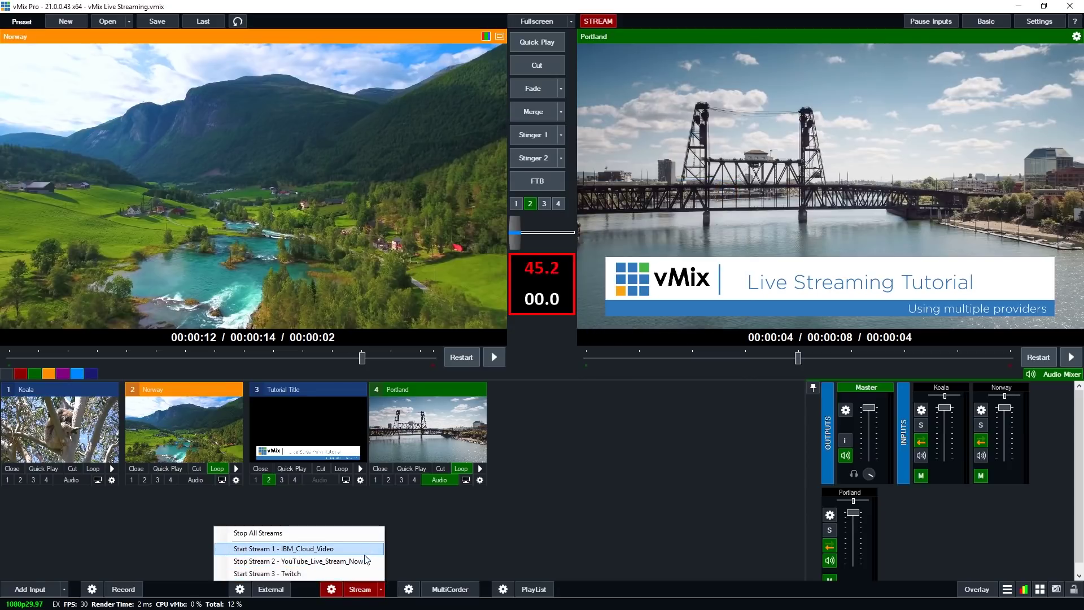
left_click(284, 551)
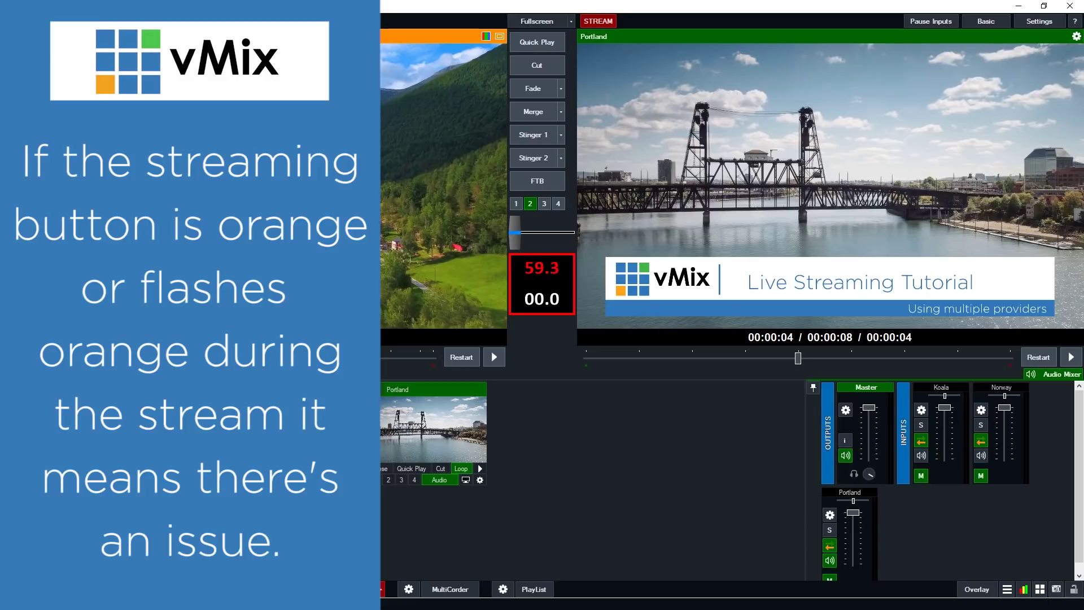
Step: Reopen Streaming Settings from the Stream gear, showing stream 1's IBM Cloud Video destination
left_click(314, 589)
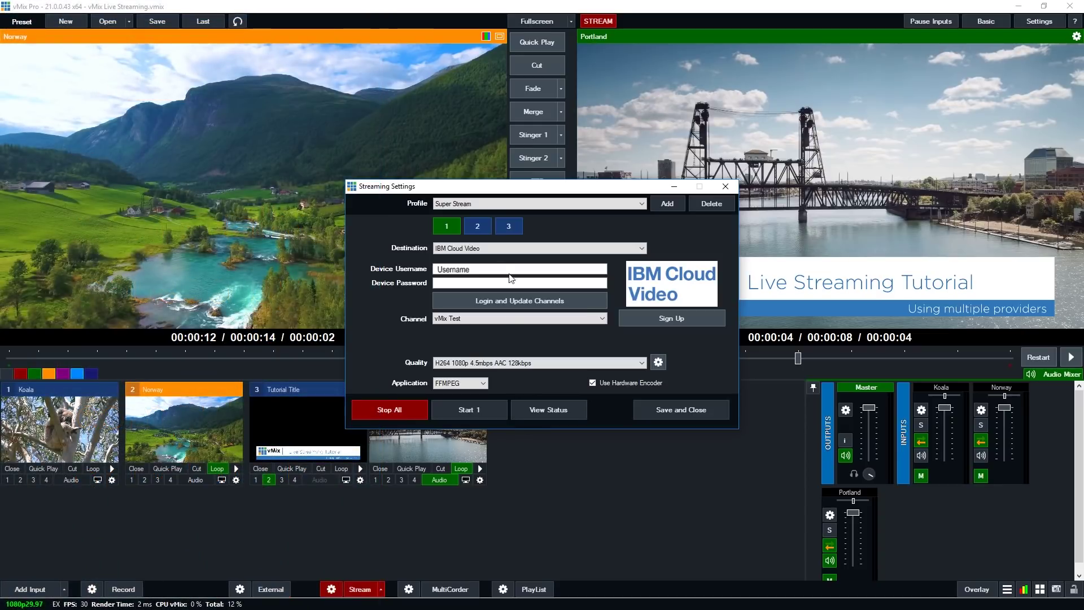
Step: After checking tabs 2 and 3, stop YouTube stream 2 and close Streaming Settings
left_click(489, 226)
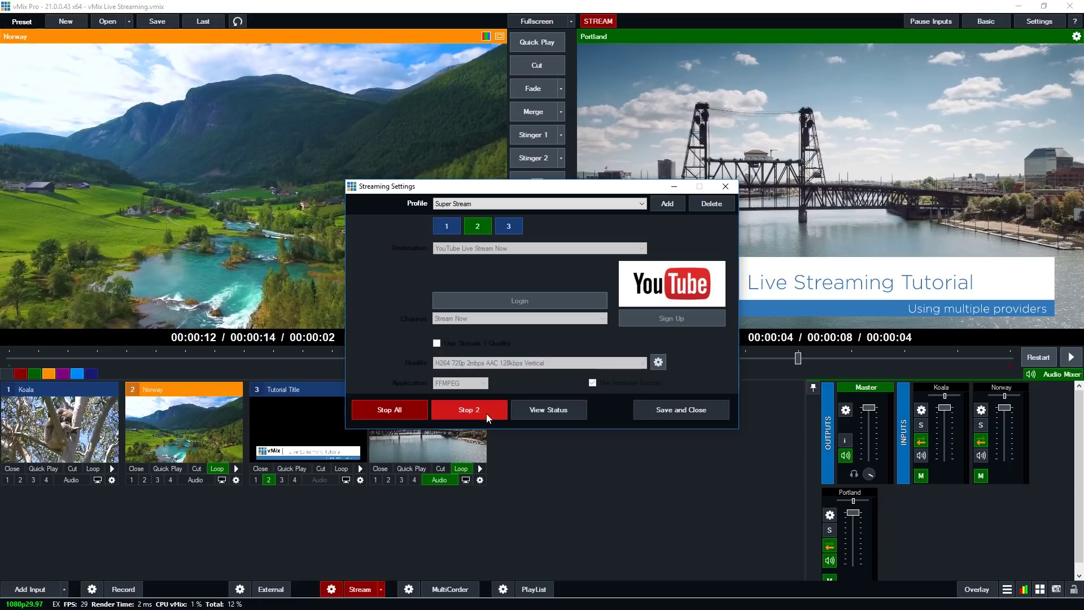
left_click(503, 229)
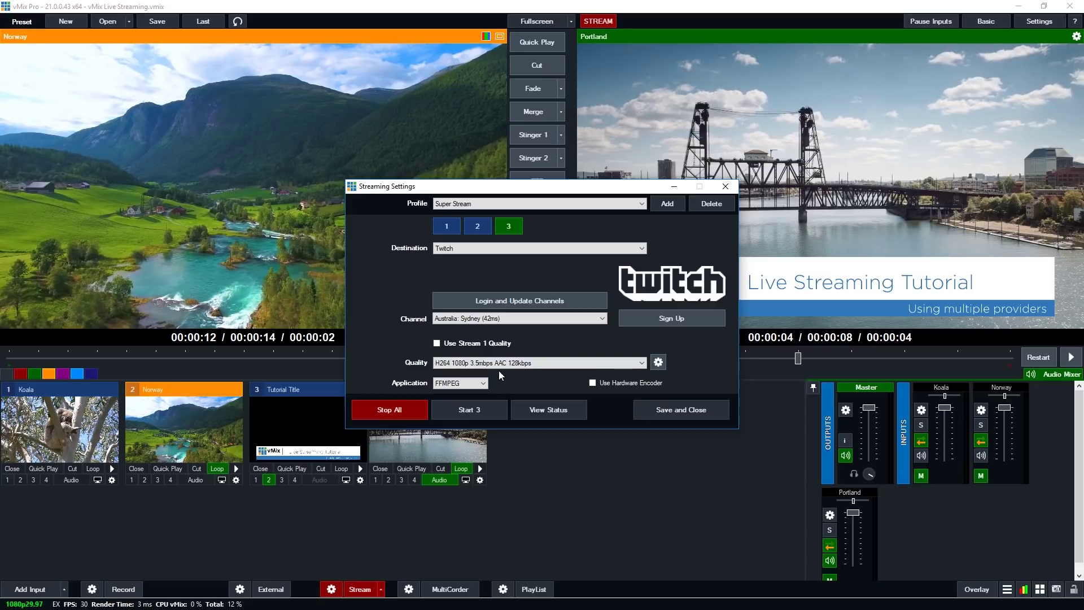
left_click(478, 226)
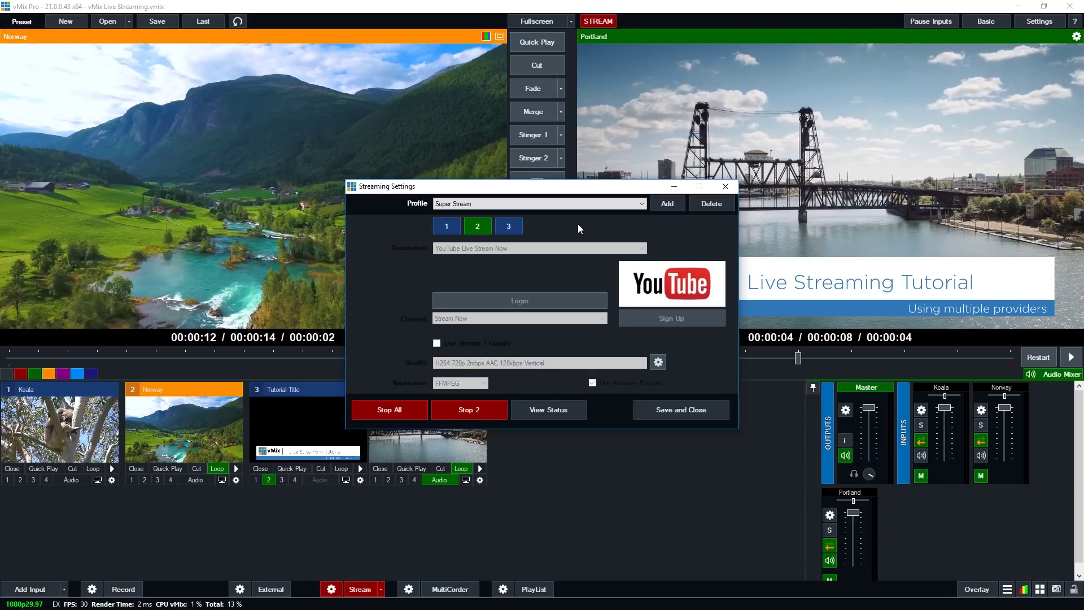
left_click(494, 411)
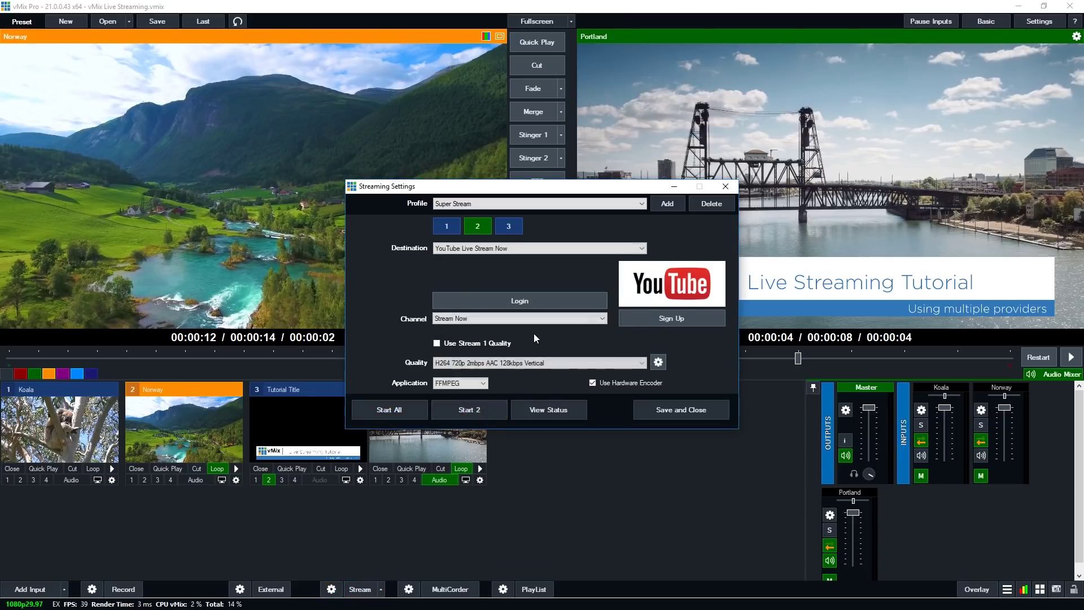
left_click(667, 409)
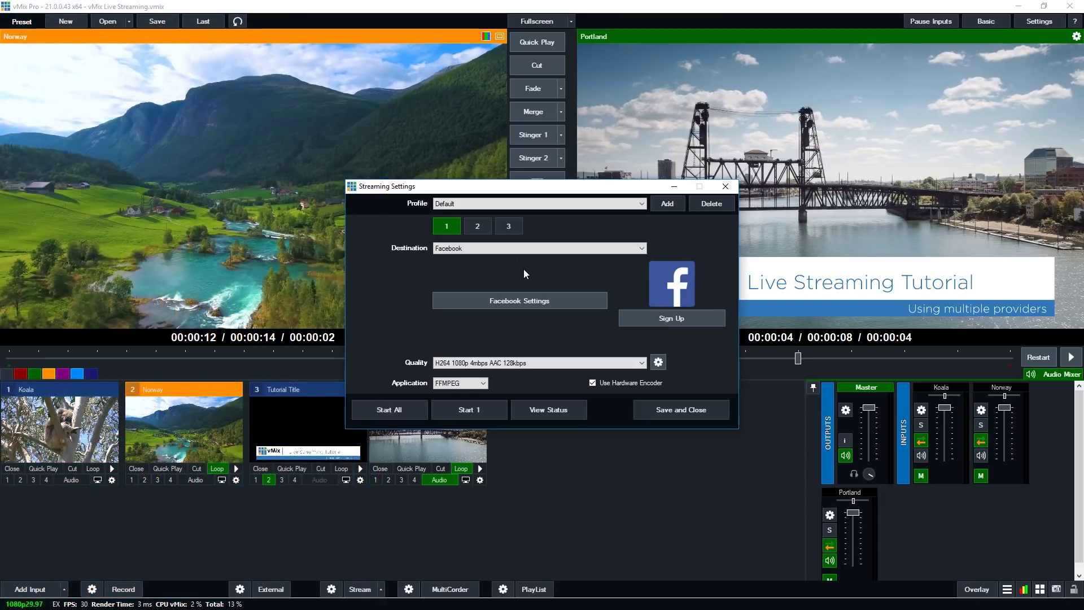
Step: List the Destination choices for stream 1 (Facebook) in the Default profile
left_click(482, 248)
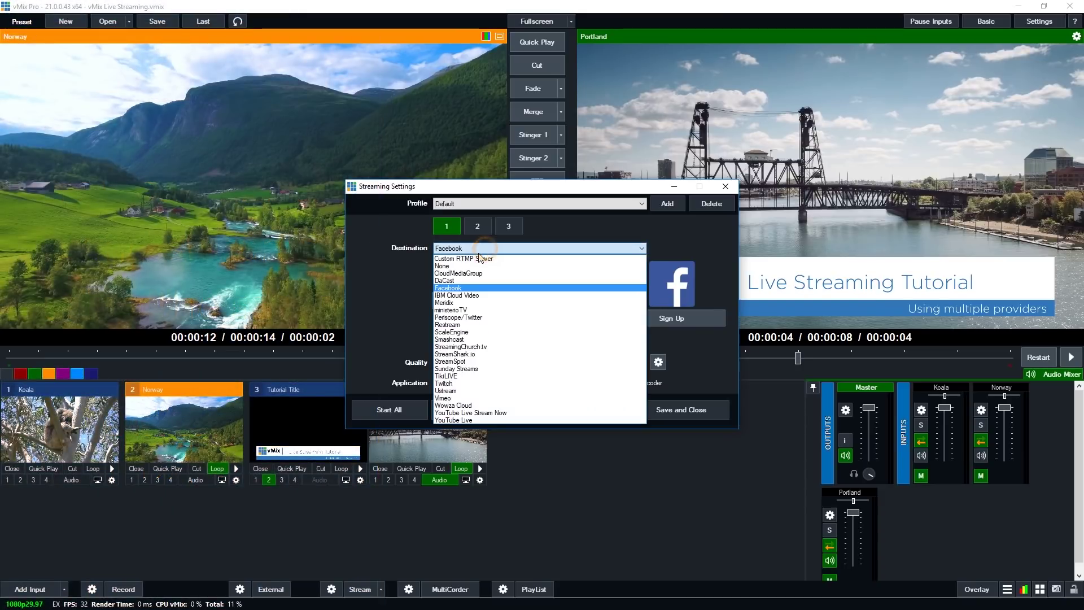
Step: Set stream 2 to Stream 1 Multi-Bitrate at H264 720p 2.5mbps AAC 128kbps
left_click(479, 257)
left_click(478, 226)
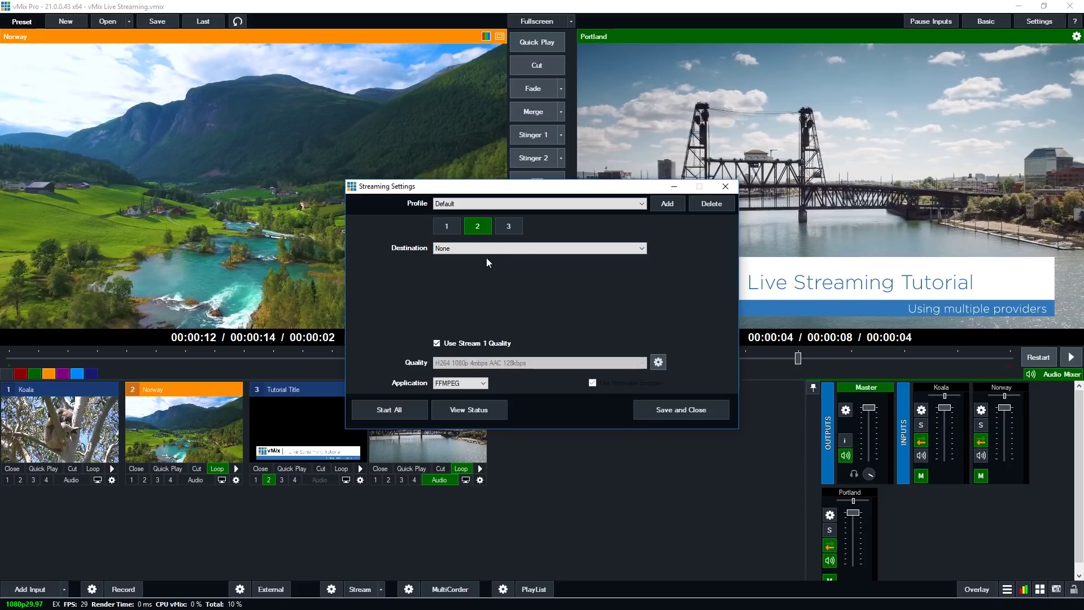
left_click(483, 248)
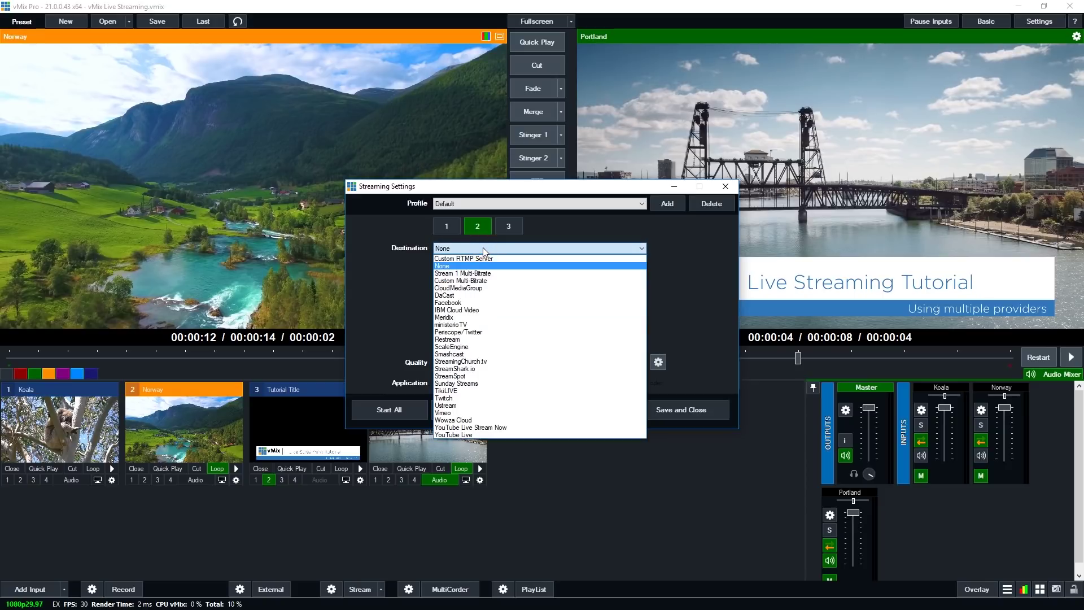
left_click(474, 273)
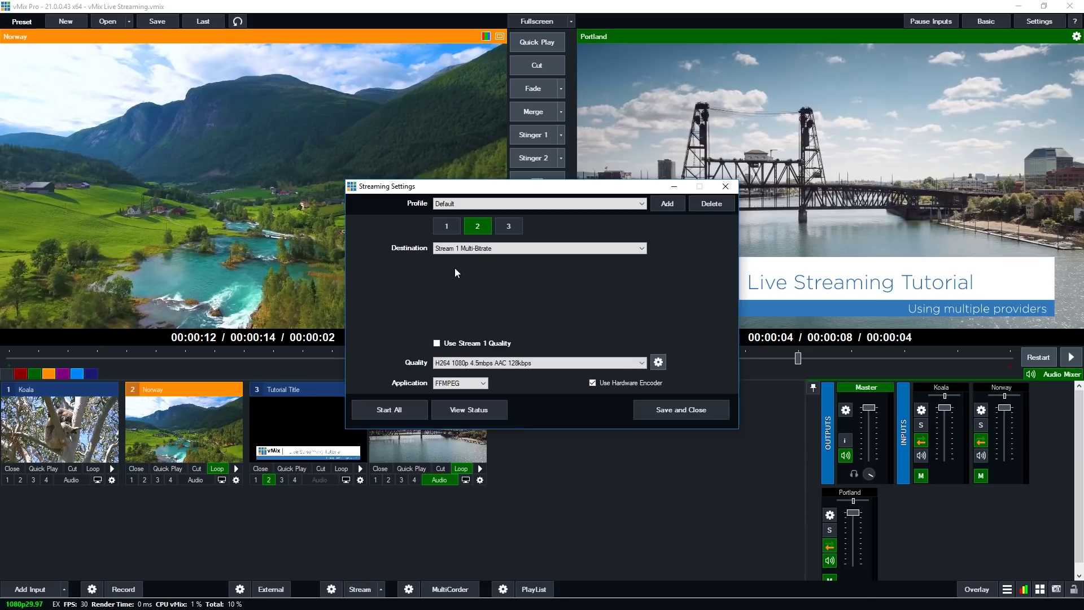
left_click(480, 363)
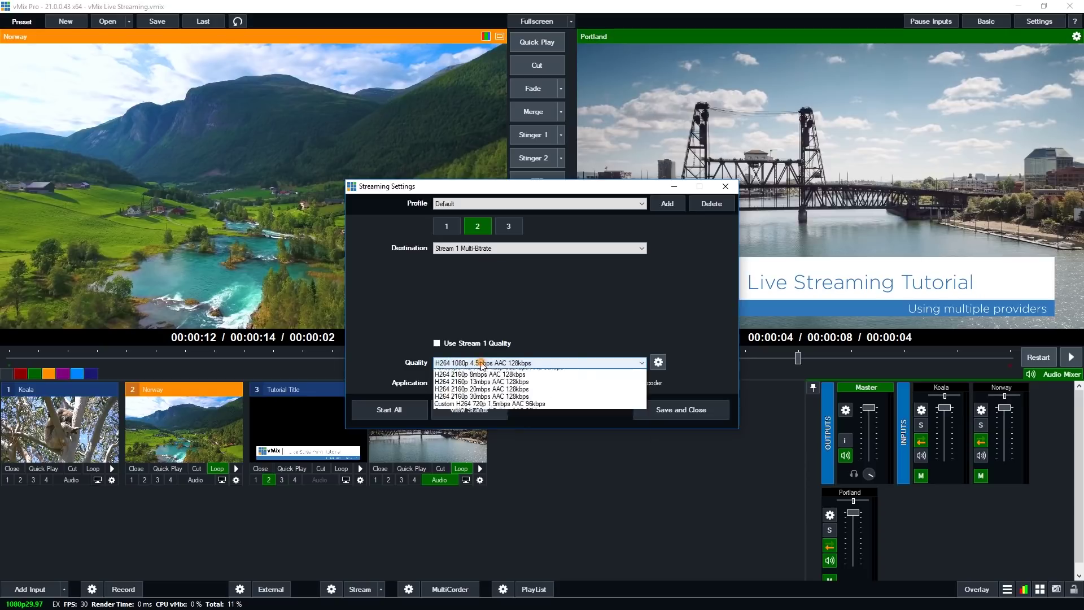
left_click(482, 382)
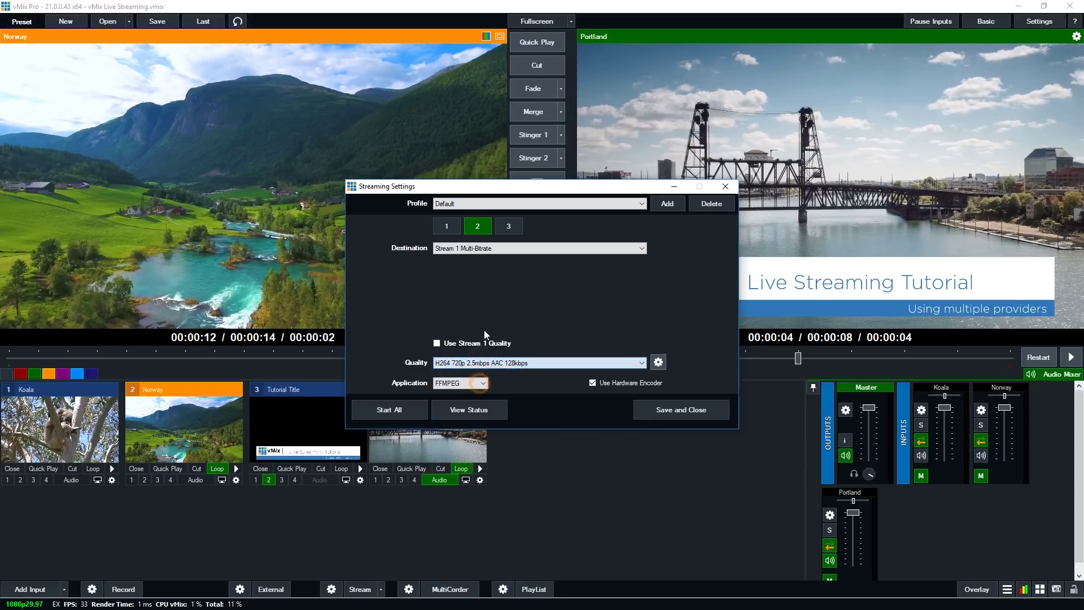
Step: Switch stream 2's destination to Custom Multi-Bitrate and close the dialog with Esc
left_click(495, 252)
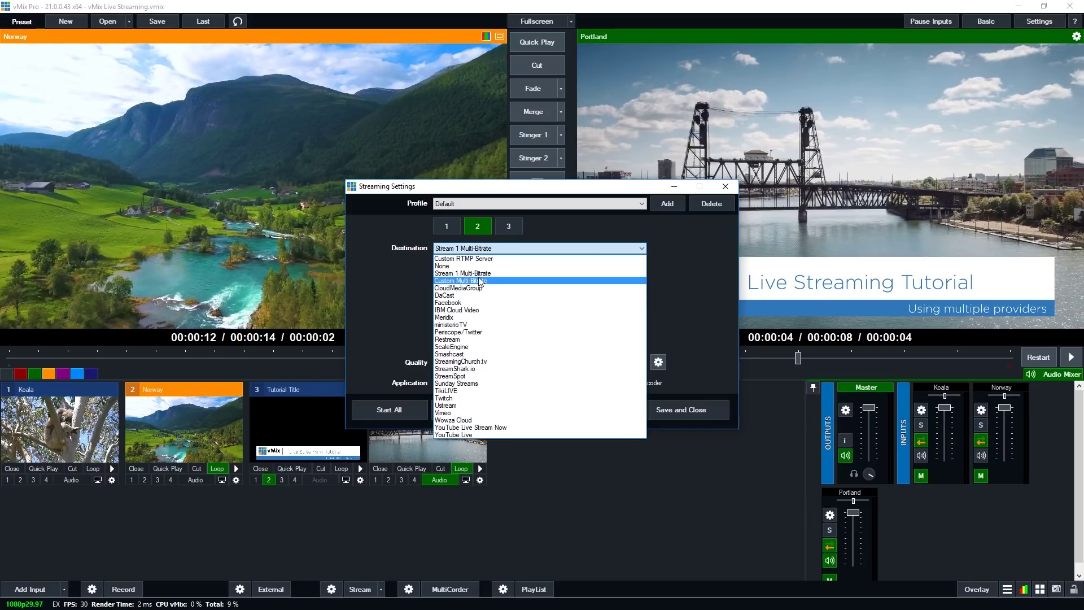
left_click(479, 280)
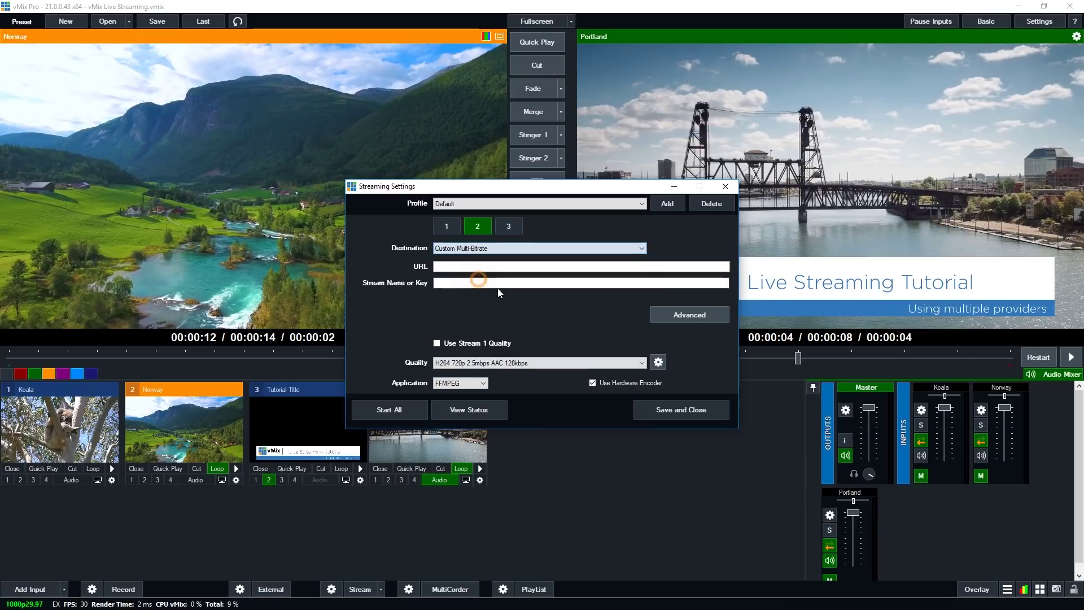
left_click(453, 281)
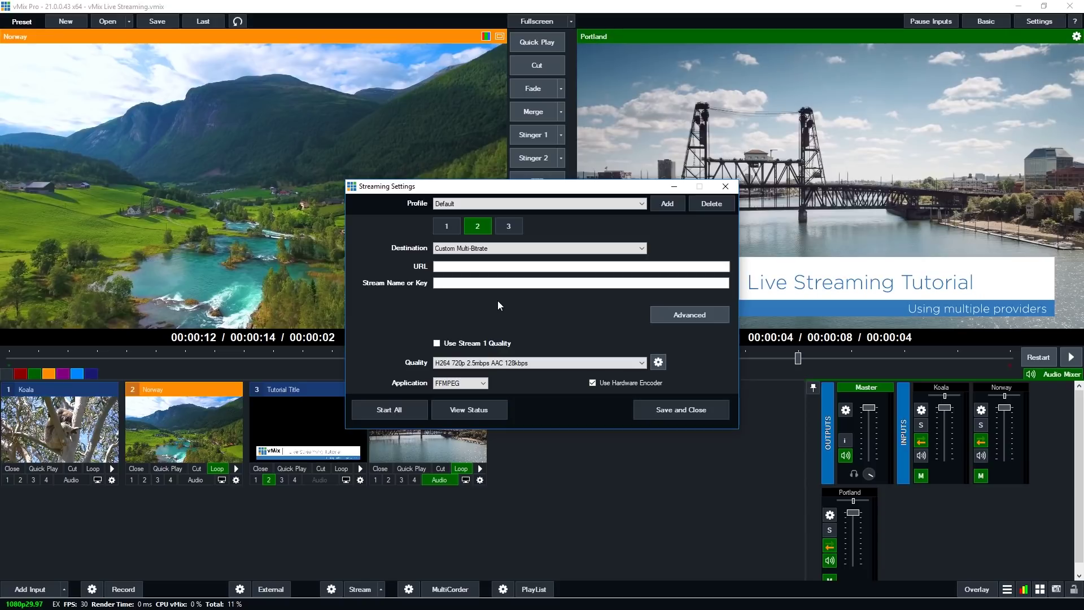
key("Escape")
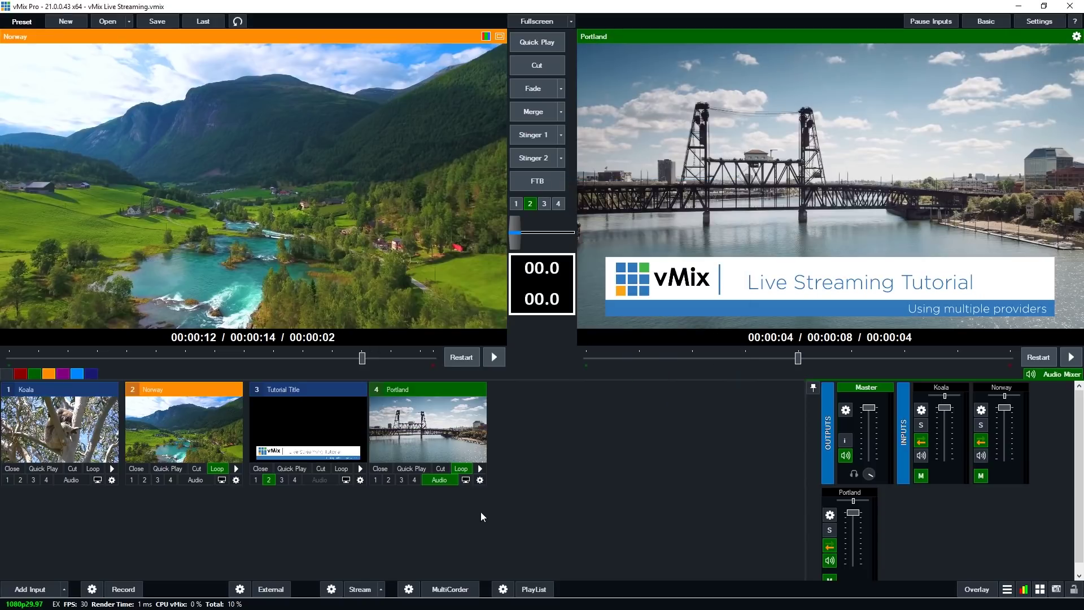
Step: Reopen Streaming Settings on the Super Stream profile via the Stream gear
left_click(332, 589)
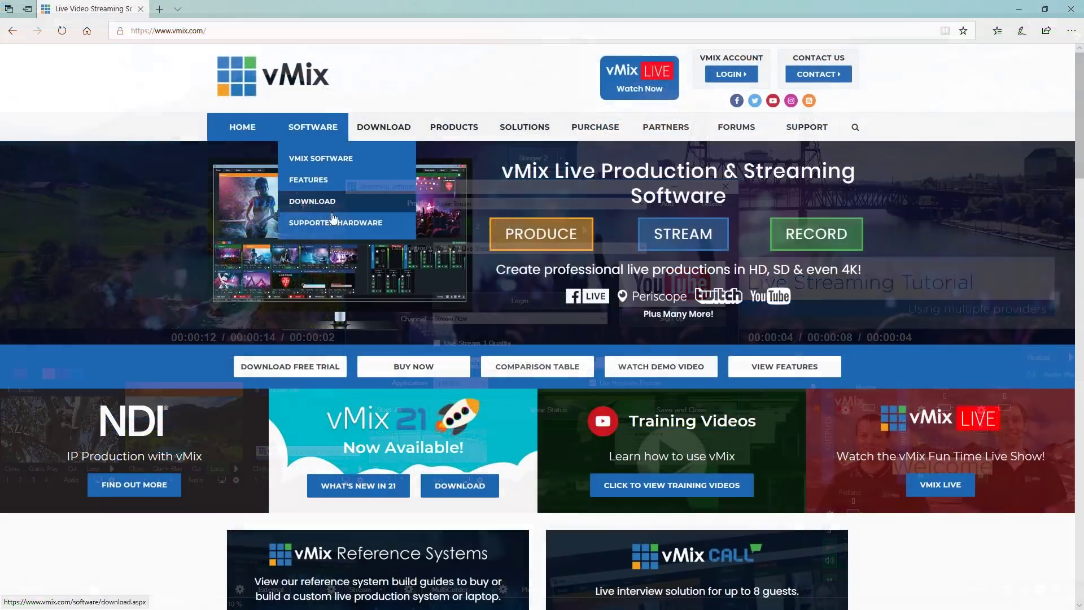
Step: Browse the vMix System Requirements page, then the VMIX Reference Systems page
mouse_move(398, 229)
left_click(447, 224)
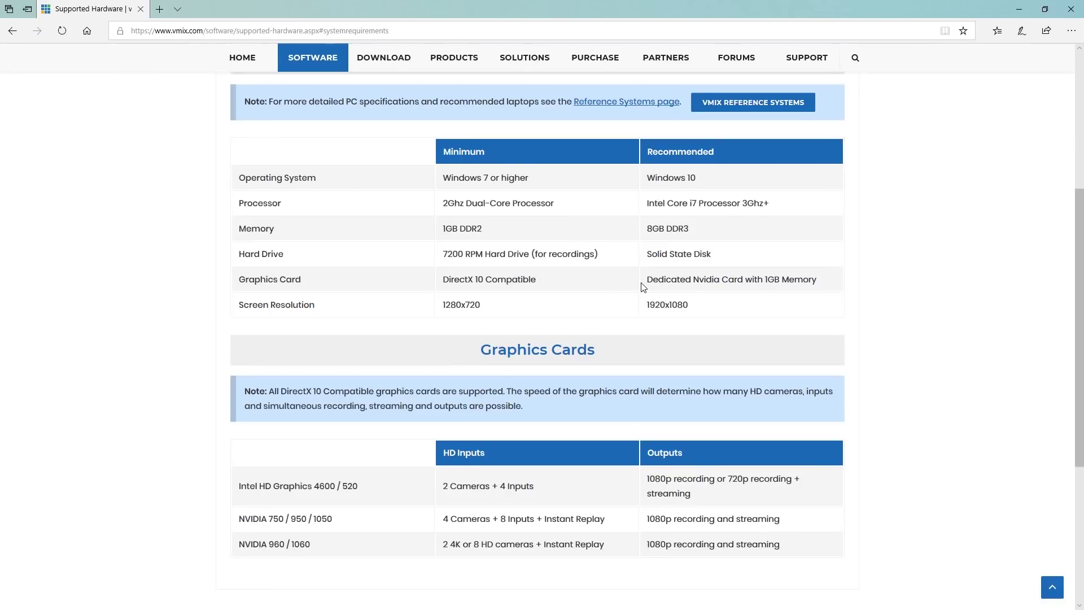
scroll(693, 278, "up", 3)
left_click(740, 279)
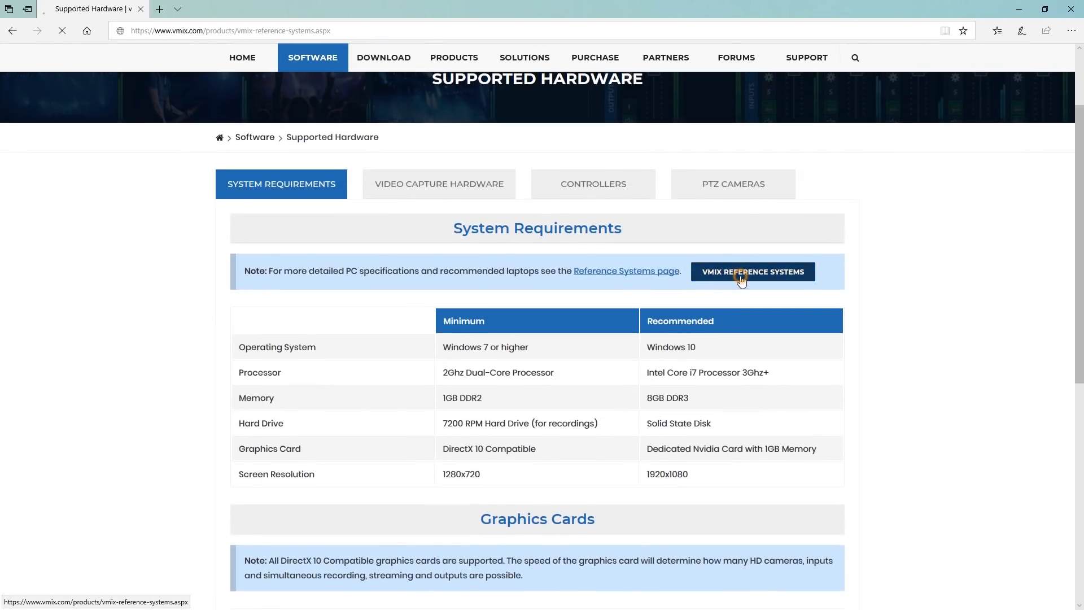
scroll(753, 277, "down", 4)
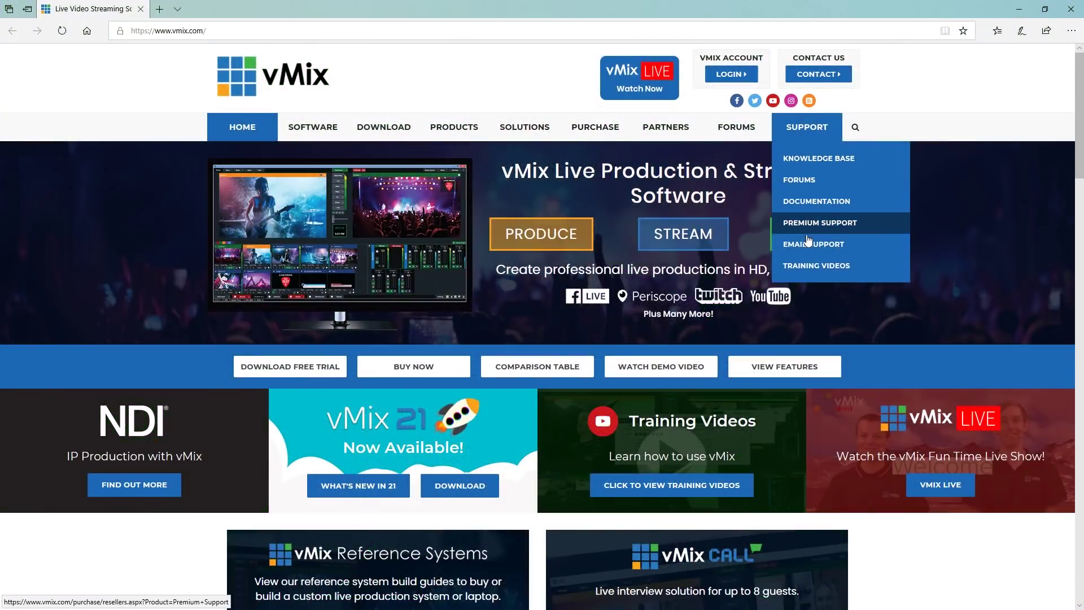
Step: Go to the vMix Contact Us page through Email Support in the Support menu
left_click(809, 243)
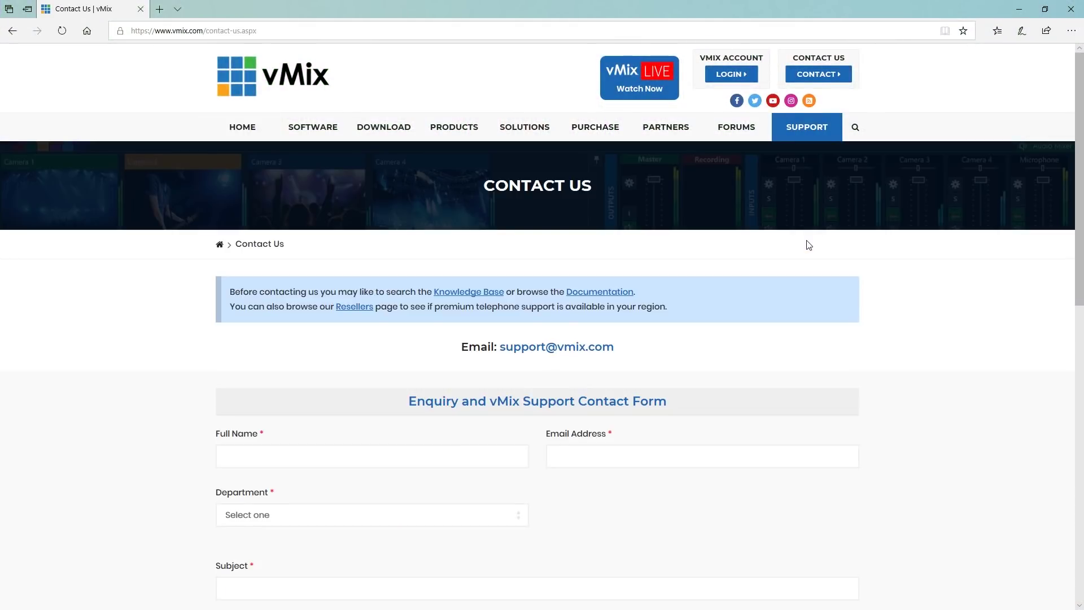